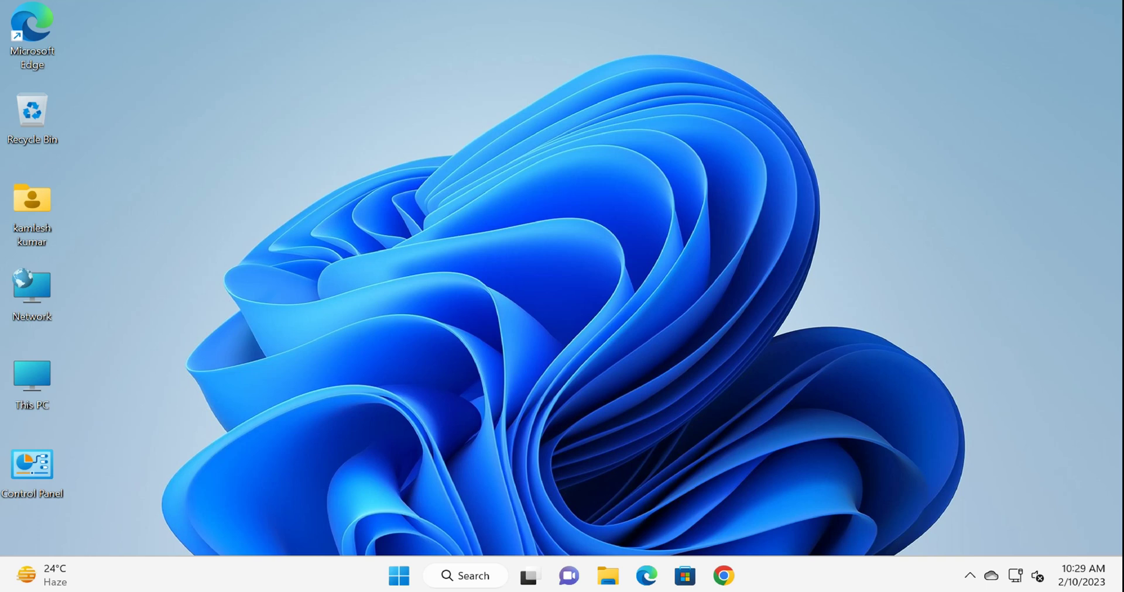
Launch Local Security Policy from a Start menu search for 'securi' and maximize its window.
click(397, 576)
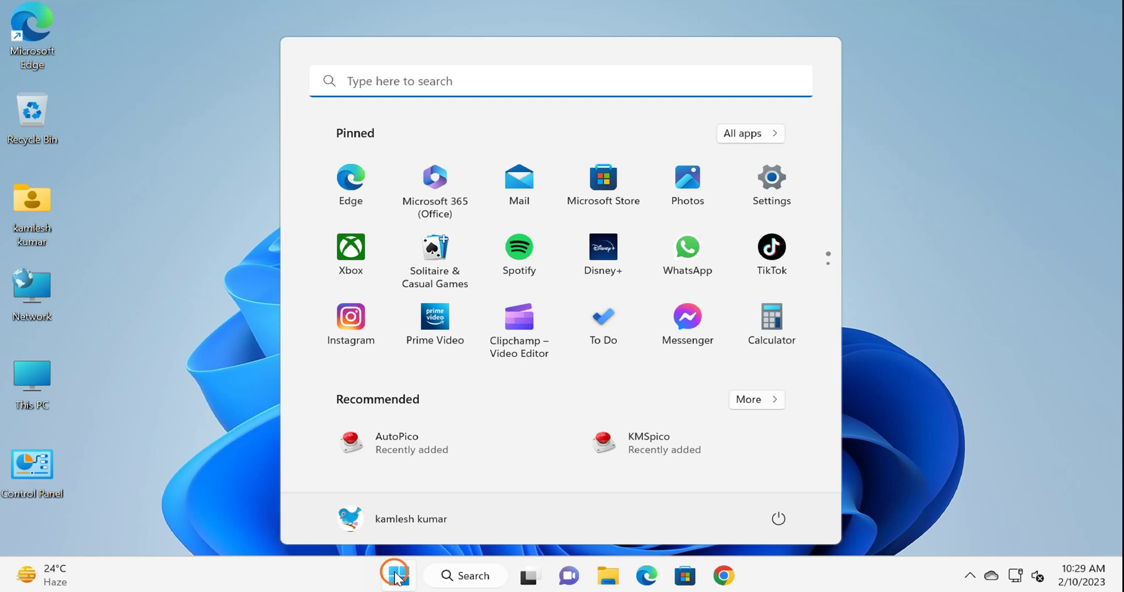
text(securi)
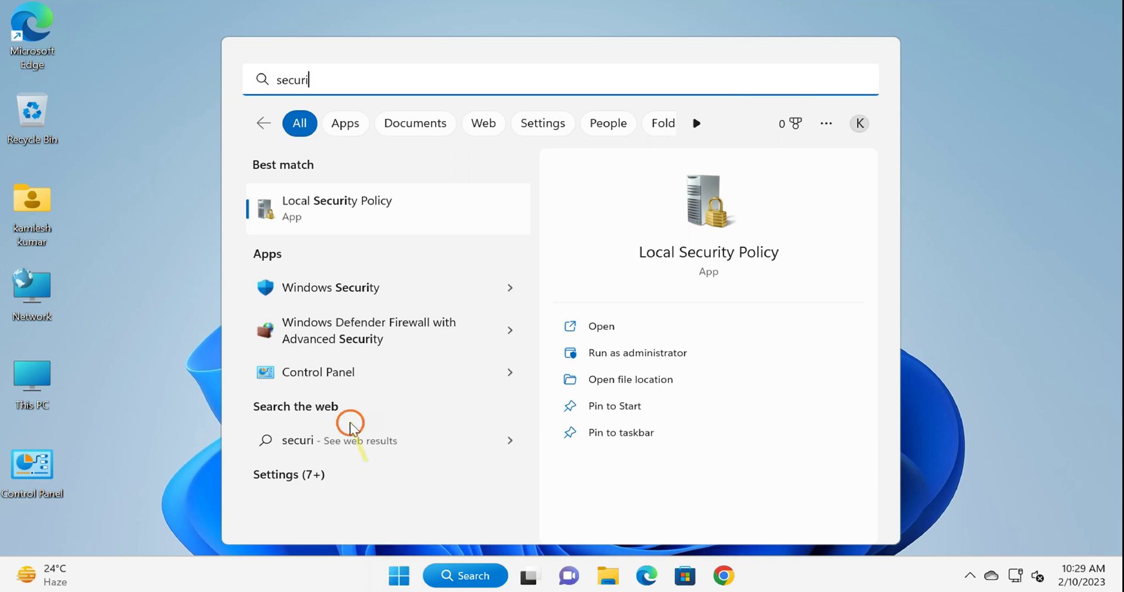
click(357, 216)
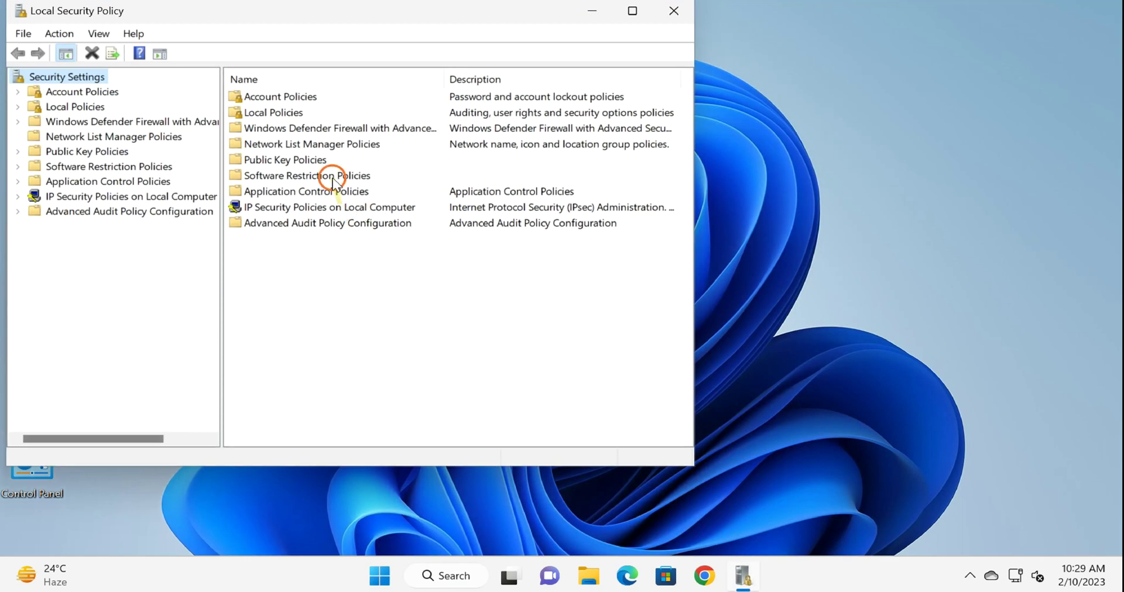
click(632, 10)
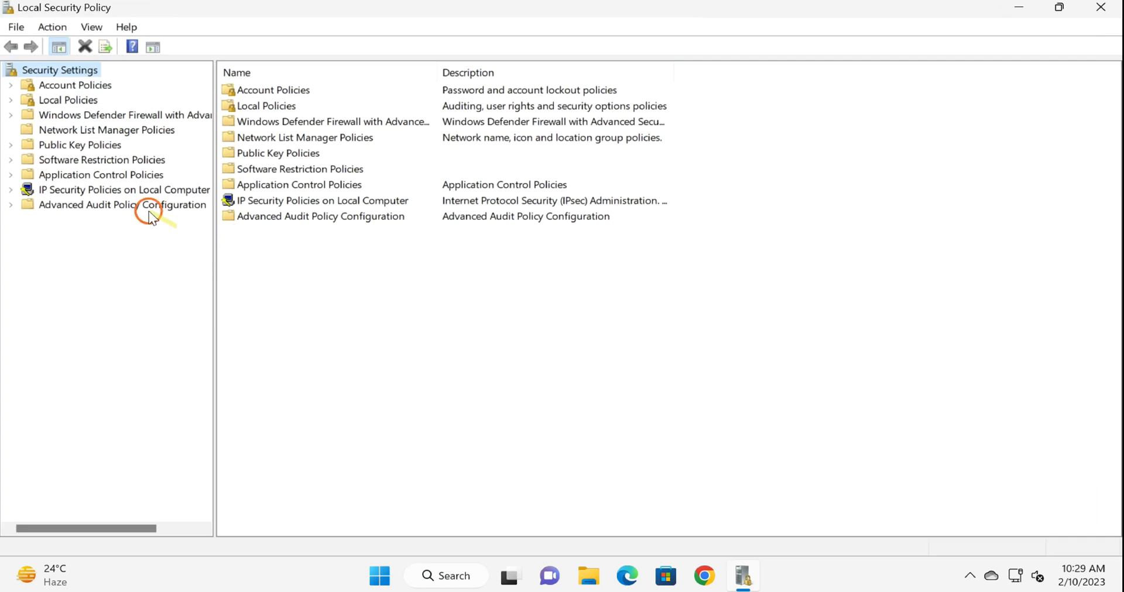
Create new Software Restriction Policies and view the two default Unrestricted path rules in Additional Rules.
click(85, 161)
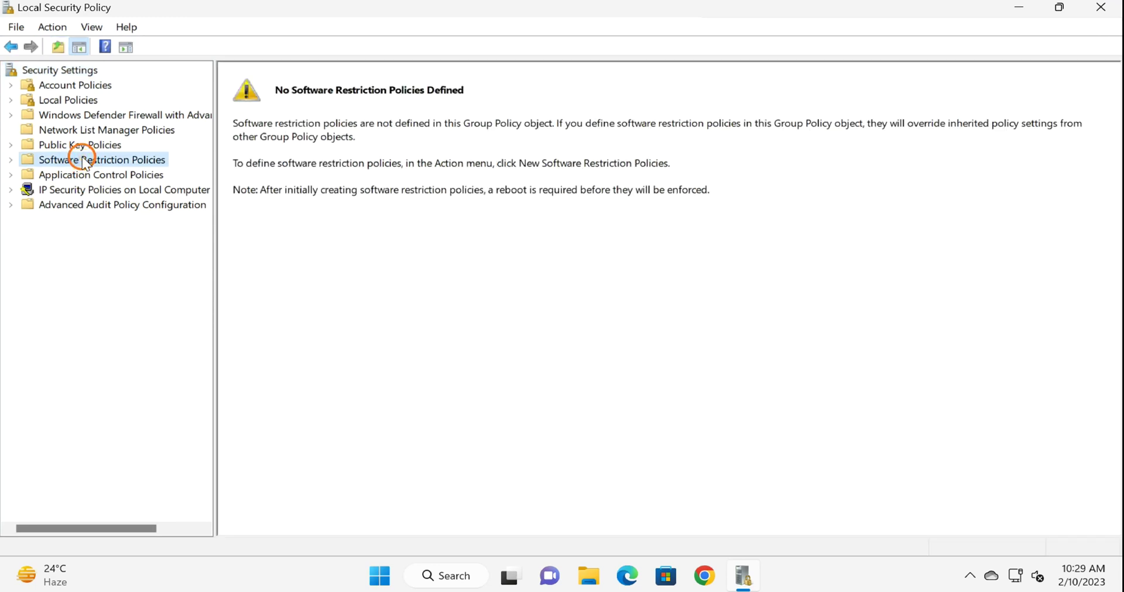
right_click(83, 166)
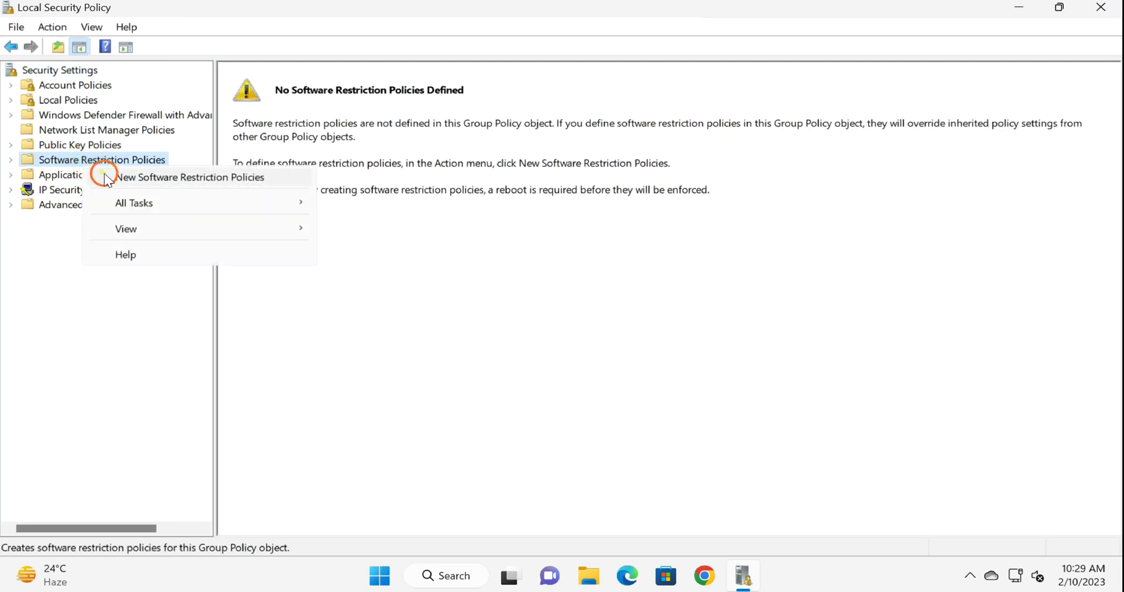
click(133, 182)
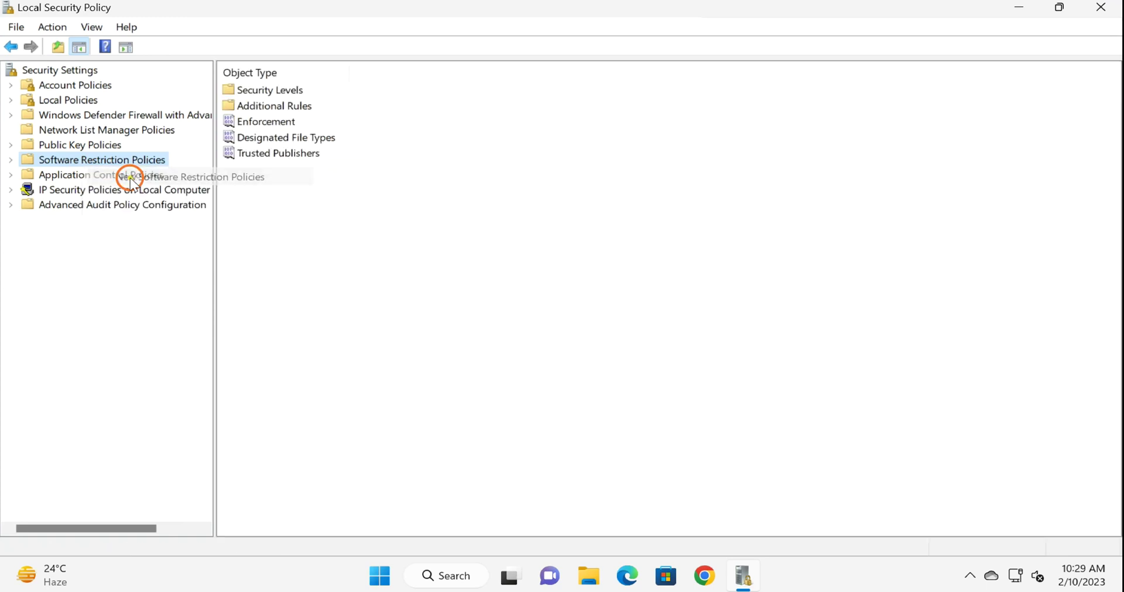
double_click(53, 166)
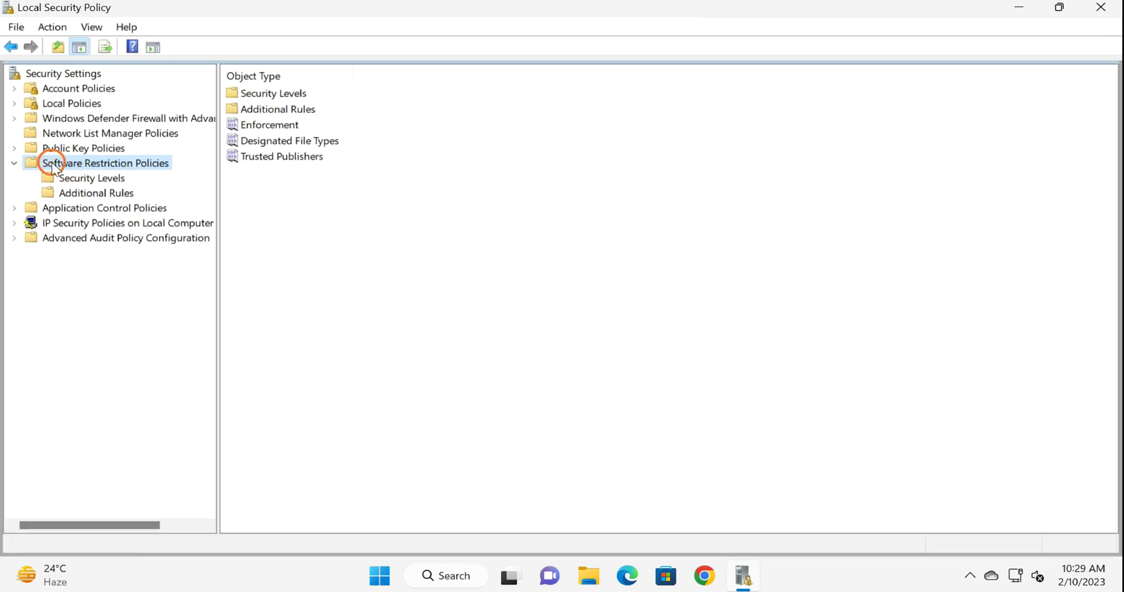
click(93, 193)
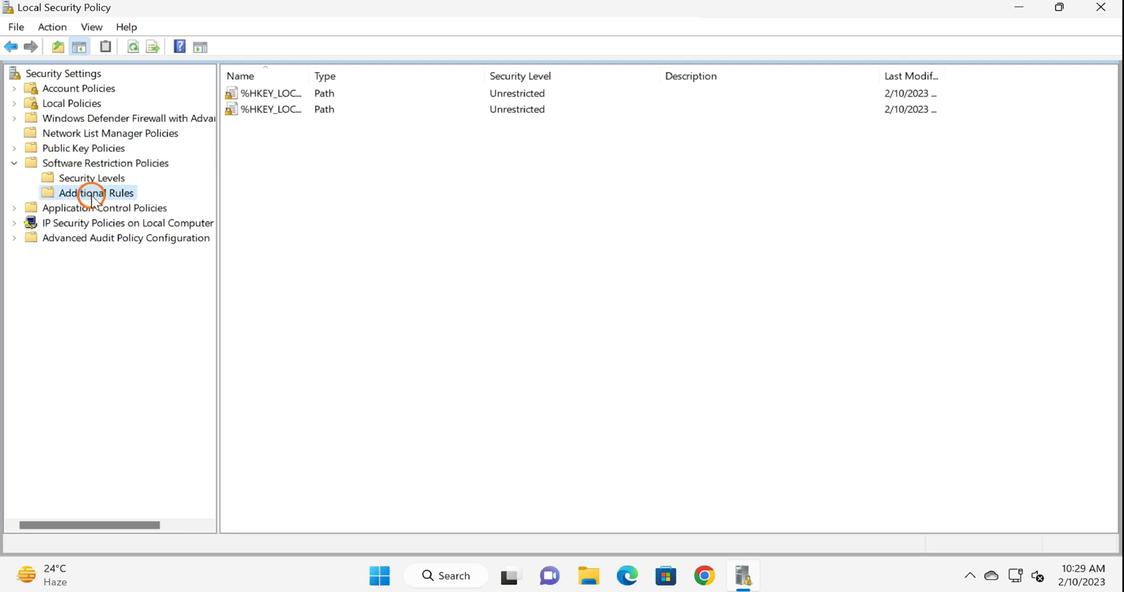
Start a new Disallowed hash rule under Additional Rules and open its file browser.
right_click(92, 197)
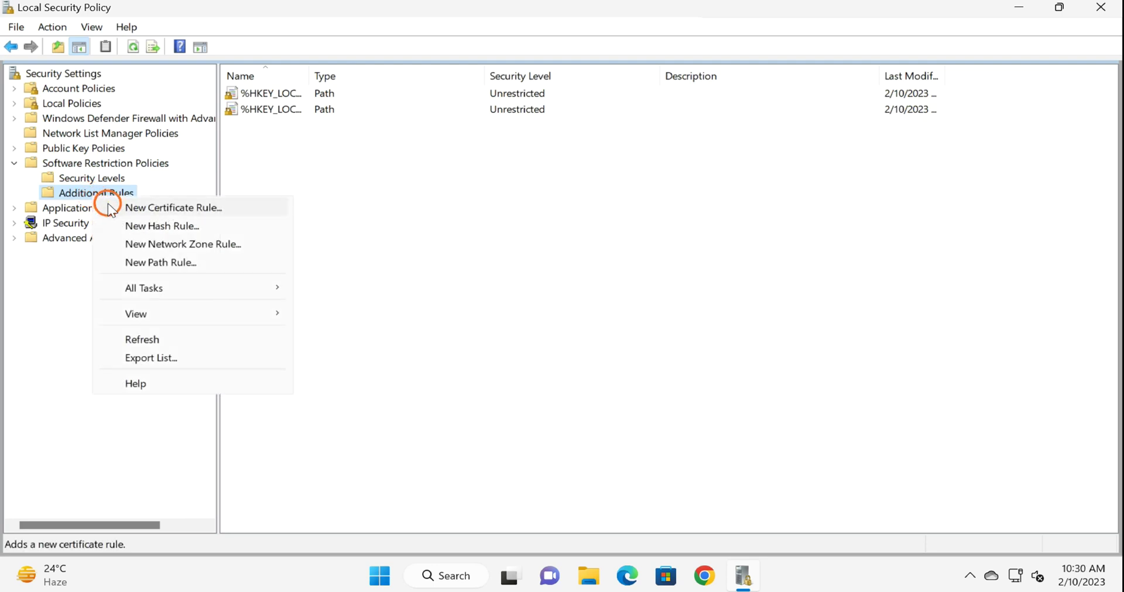
click(207, 229)
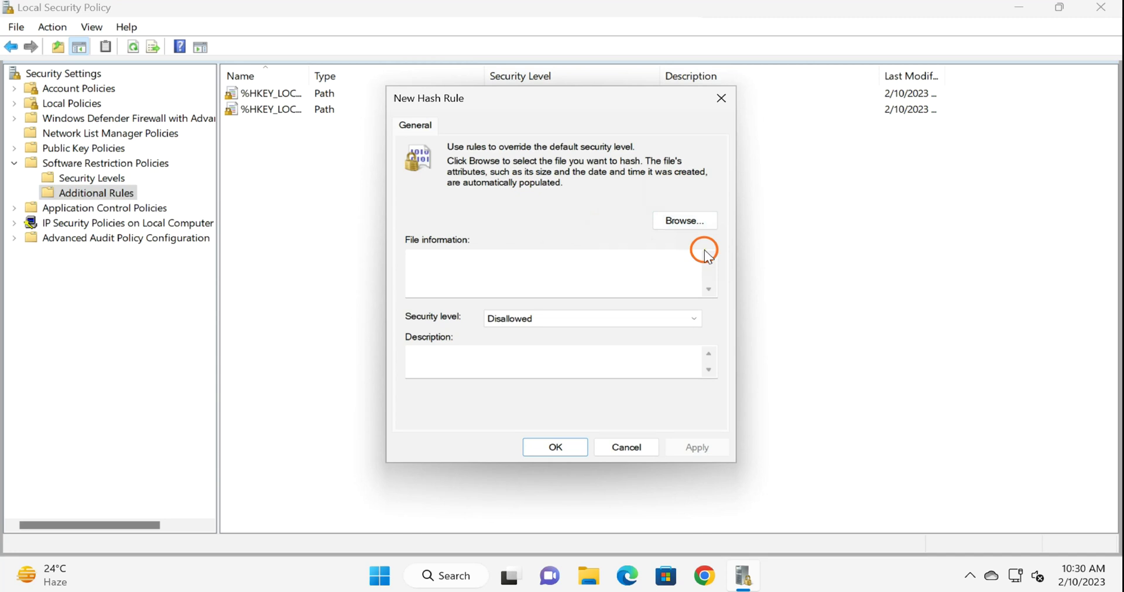
click(697, 227)
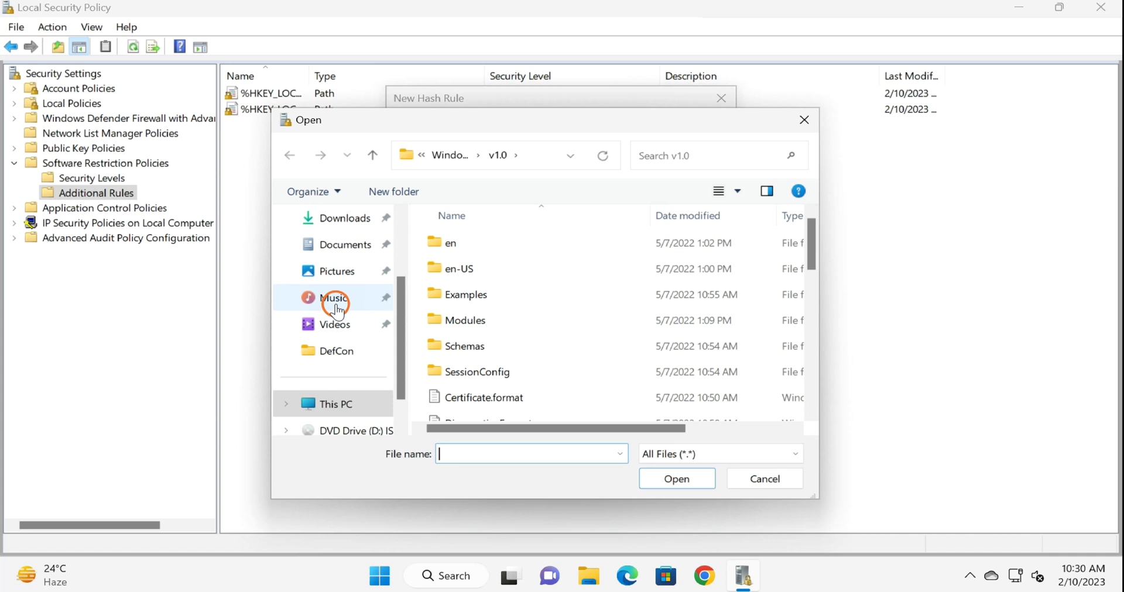
Browse the file picker from This PC to C:\Windows\System32.
scroll(337, 309, up, 2)
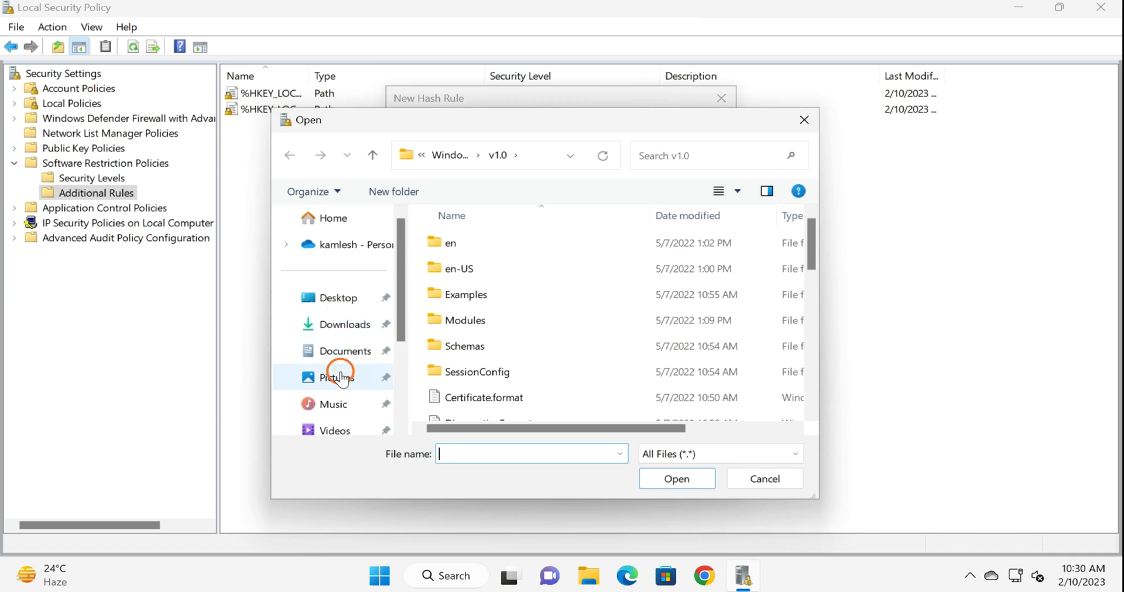
scroll(350, 357, down, 3)
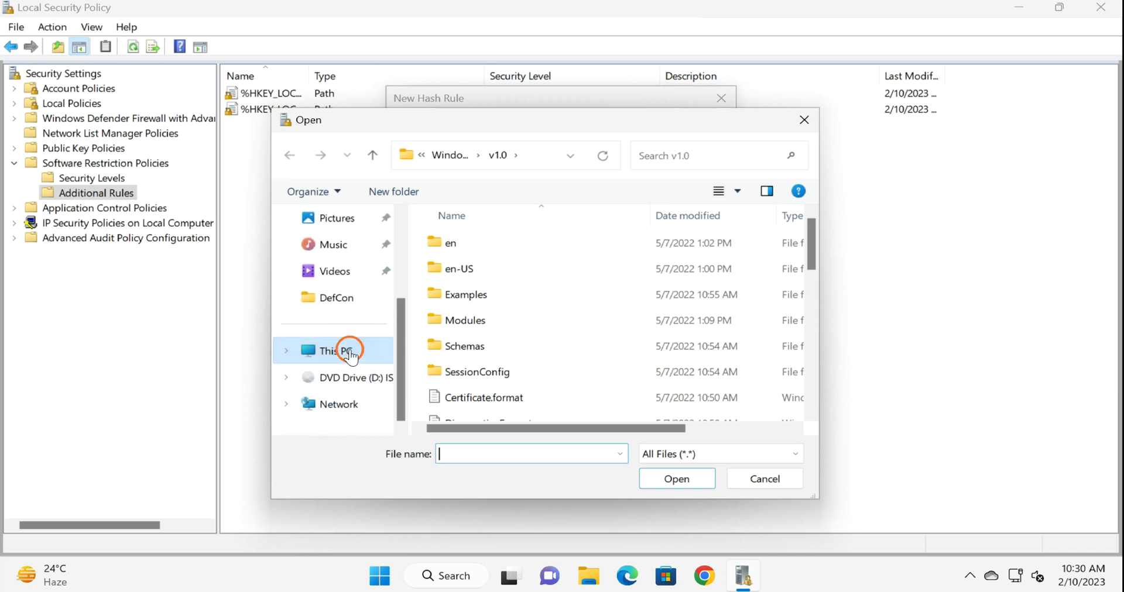
click(345, 351)
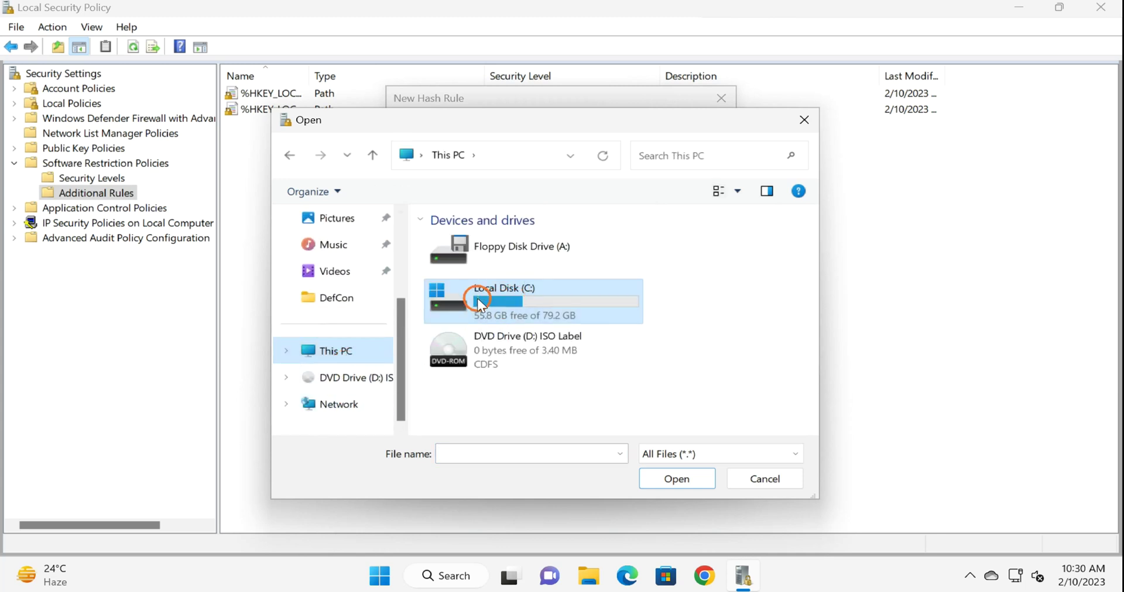
double_click(540, 310)
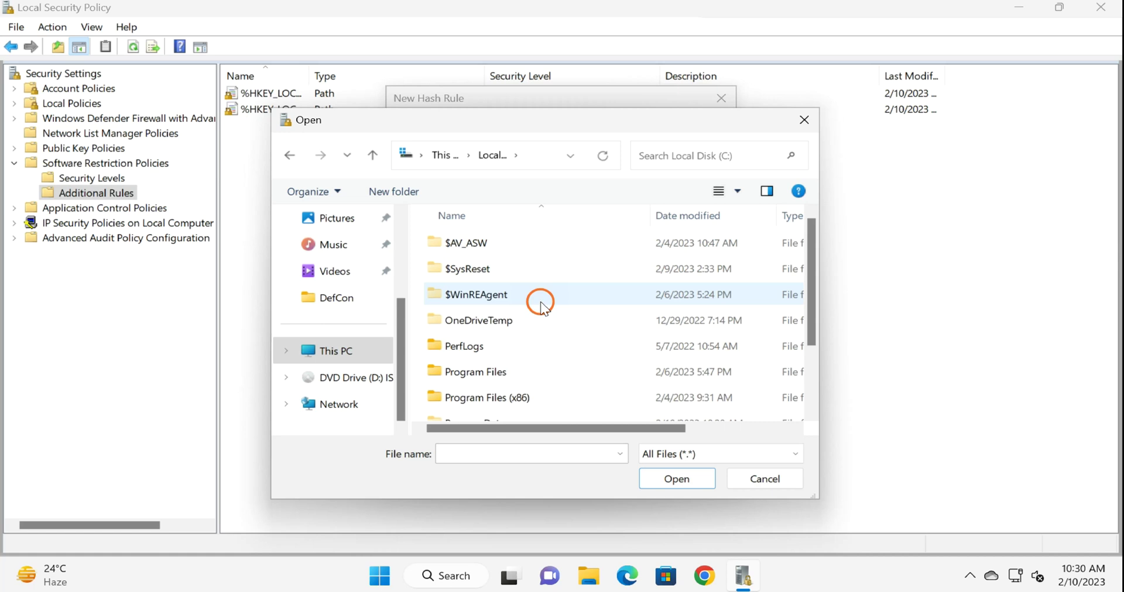
scroll(539, 319, down, 2)
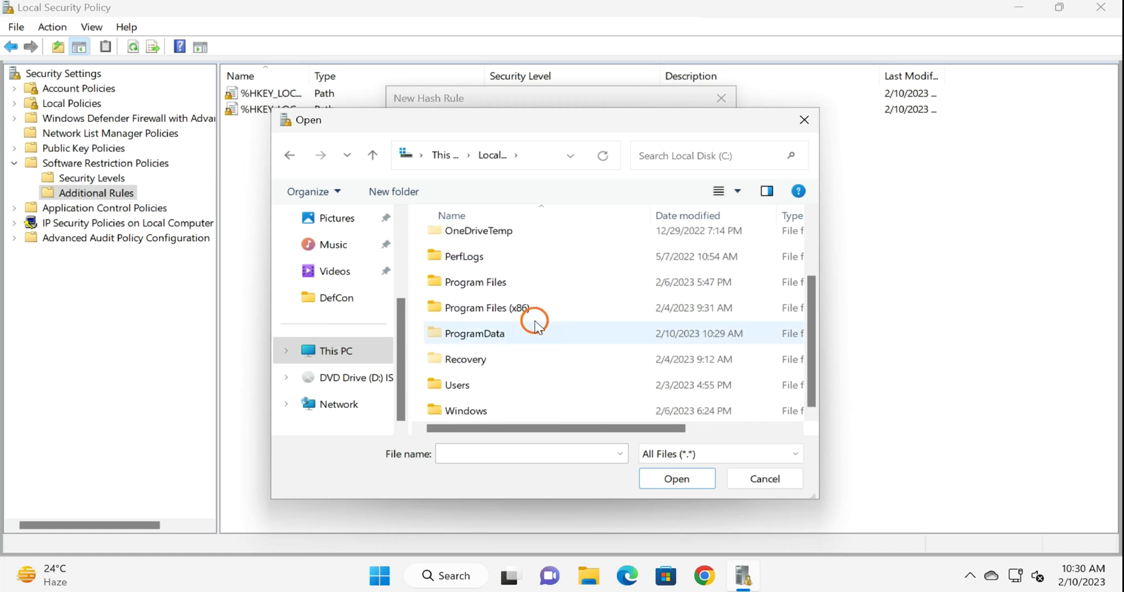
click(506, 286)
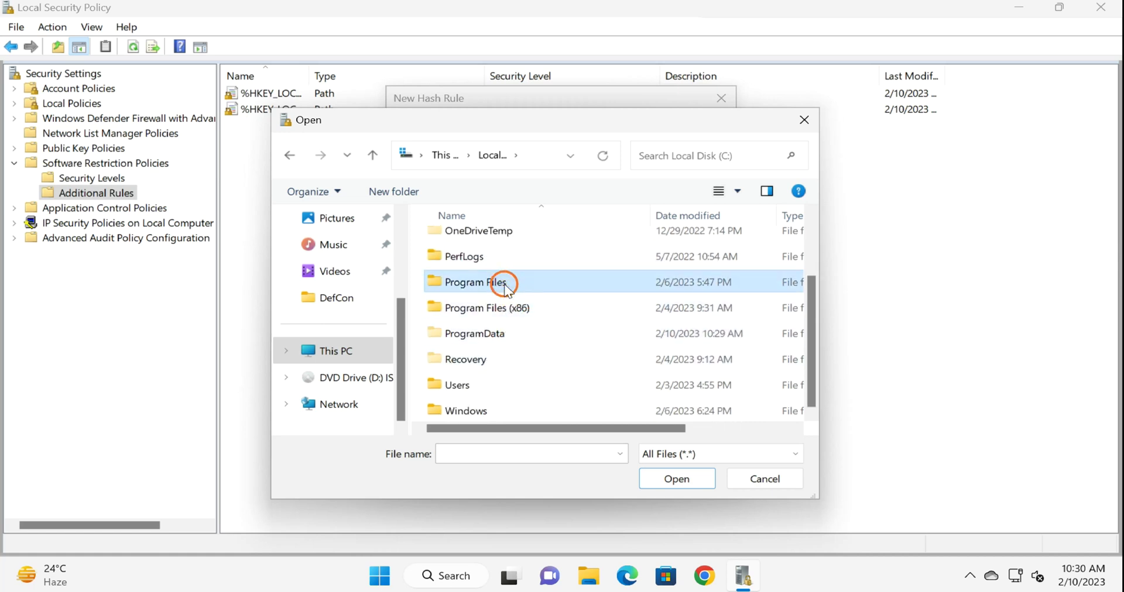
key(w)
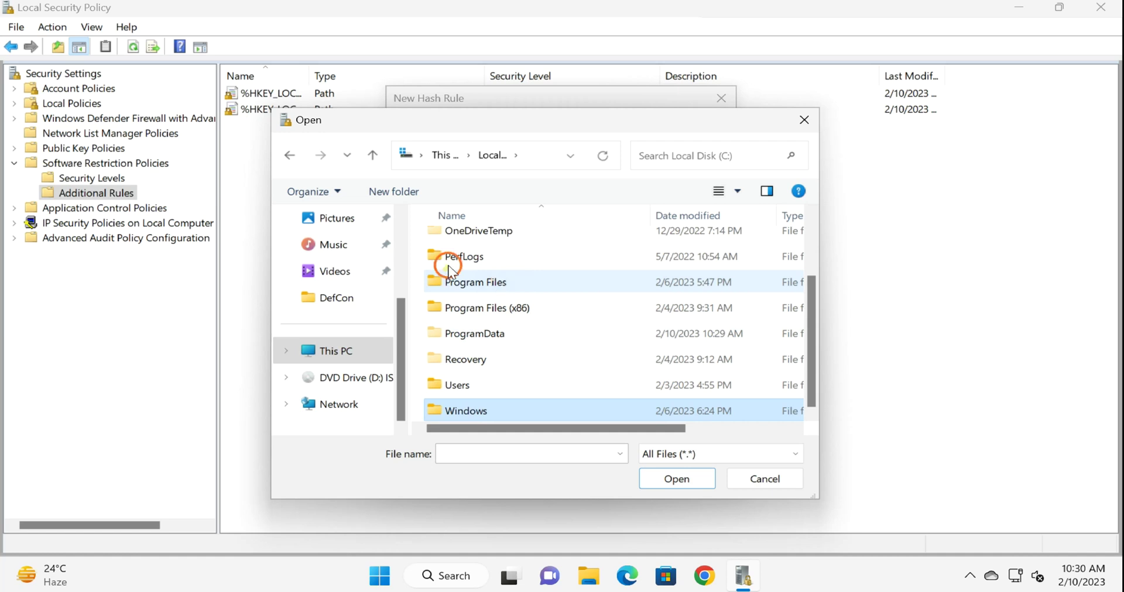
double_click(488, 409)
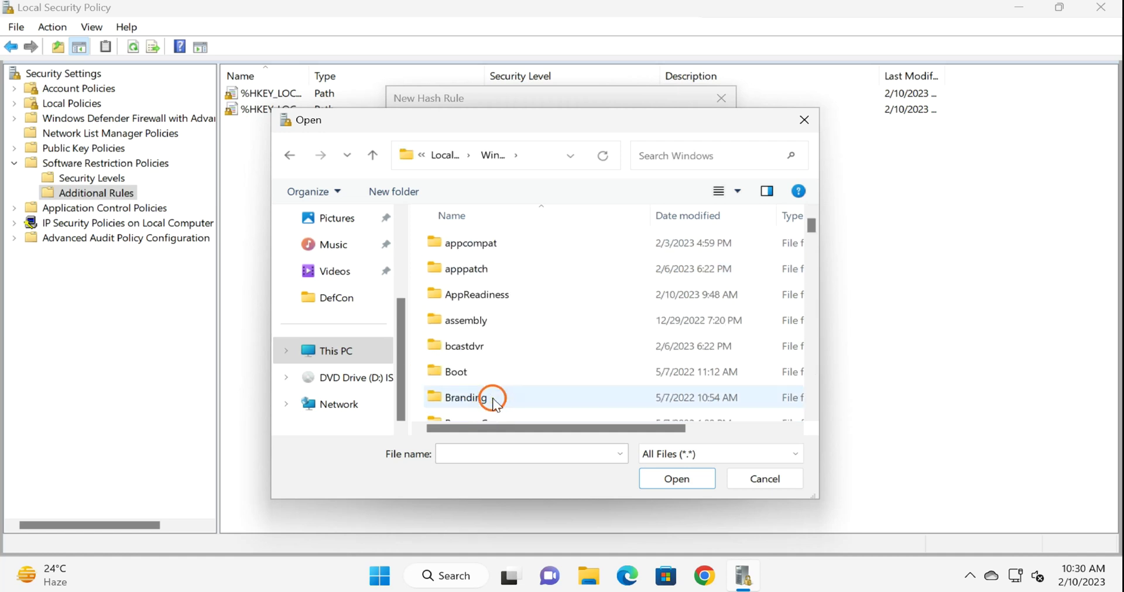
key(s)
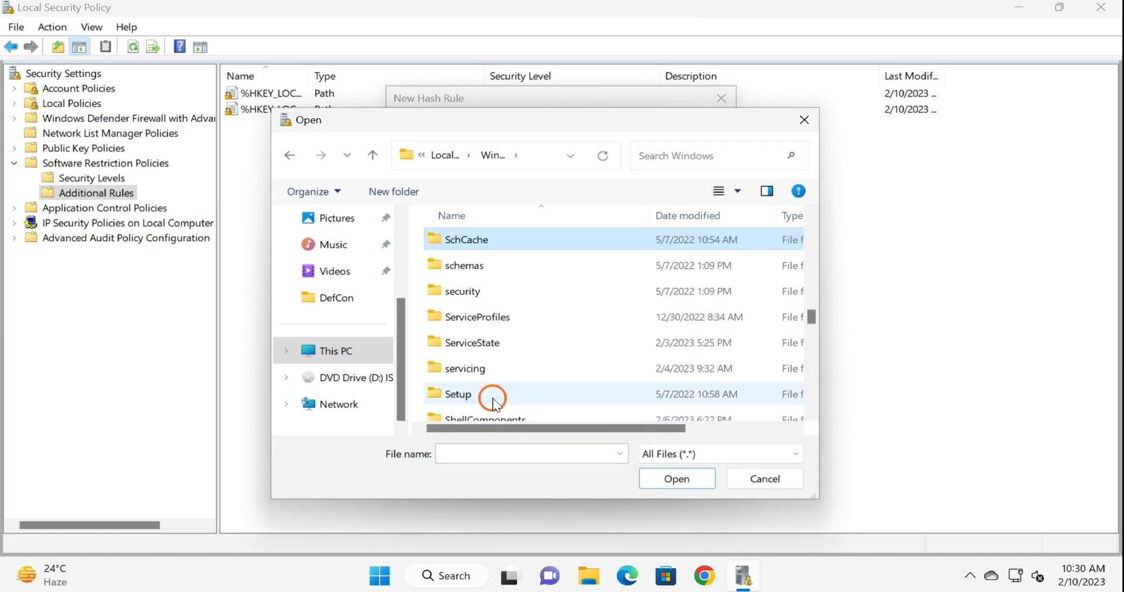
scroll(501, 377, down, 4)
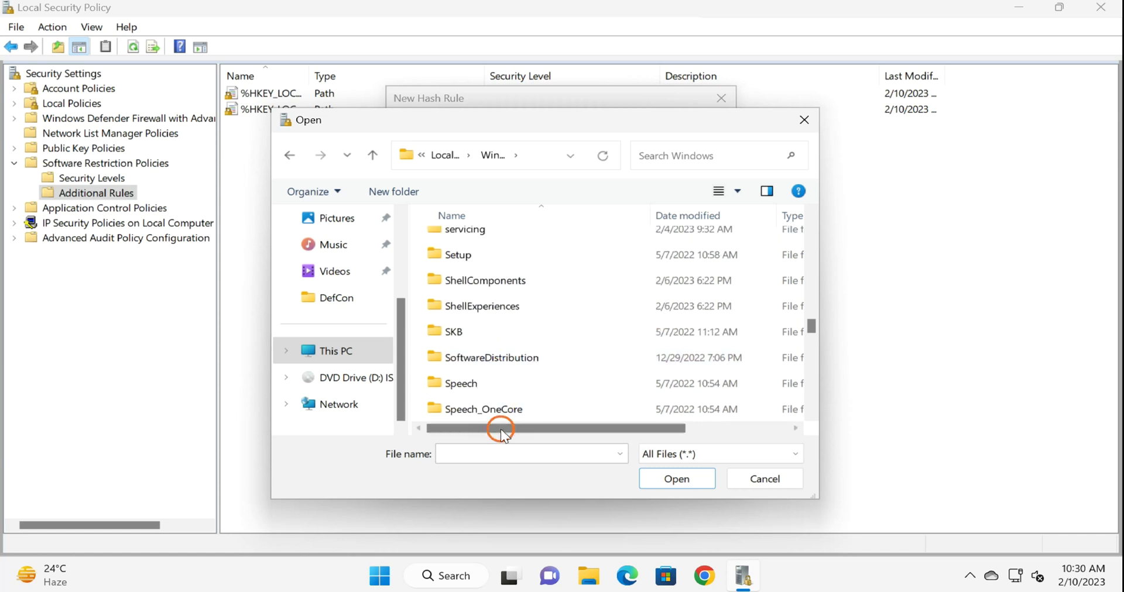
scroll(499, 391, down, 3)
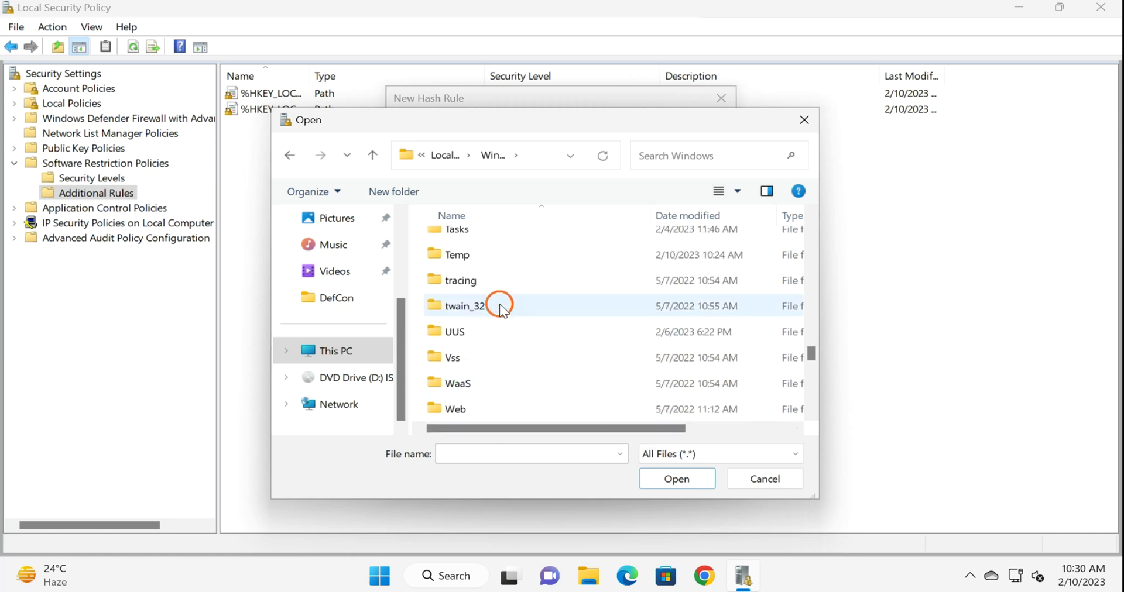
key(s)
key(s)
key(s)
key(s)
key(s)
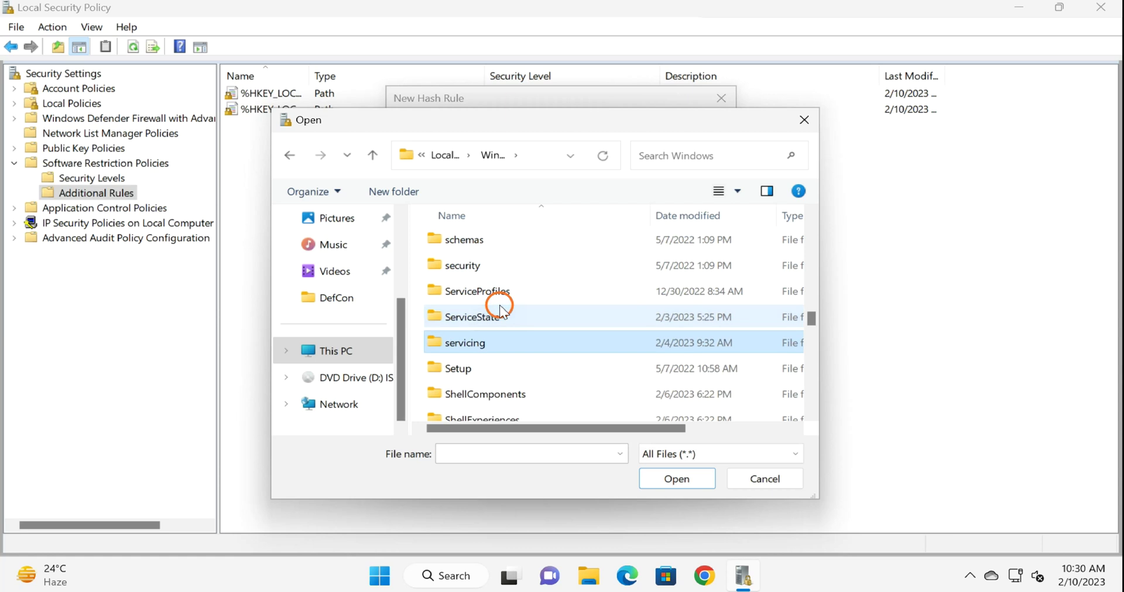
key(s)
key(s)
key(s)
key(s)
key(s)
key(s)
key(s)
key(s)
key(s)
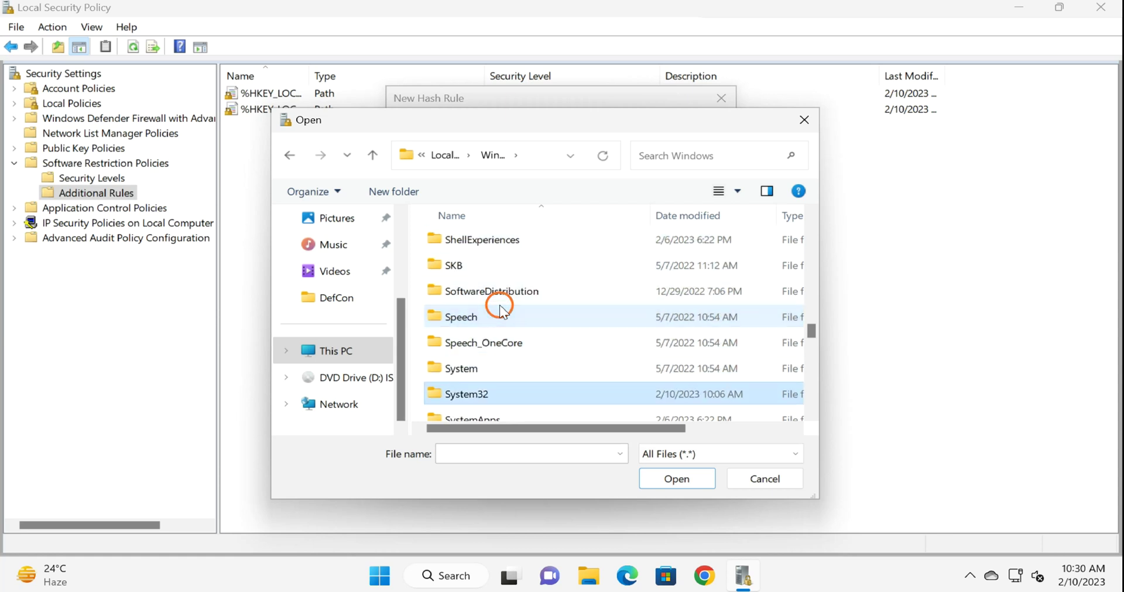
double_click(521, 395)
Open System32's WindowsPowerShell\v1.0 folder and select the powershell executable.
scroll(523, 326, down, 7)
scroll(522, 326, down, 2)
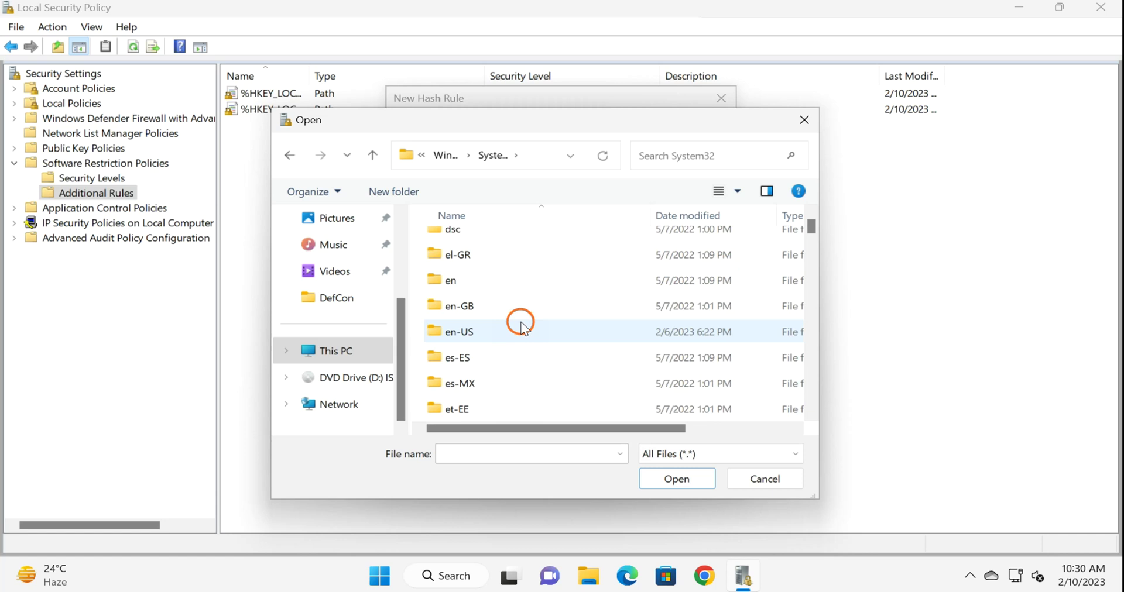
text(wbem)
key(Down)
key(Down)
key(Down)
key(Down)
key(Down)
key(Down)
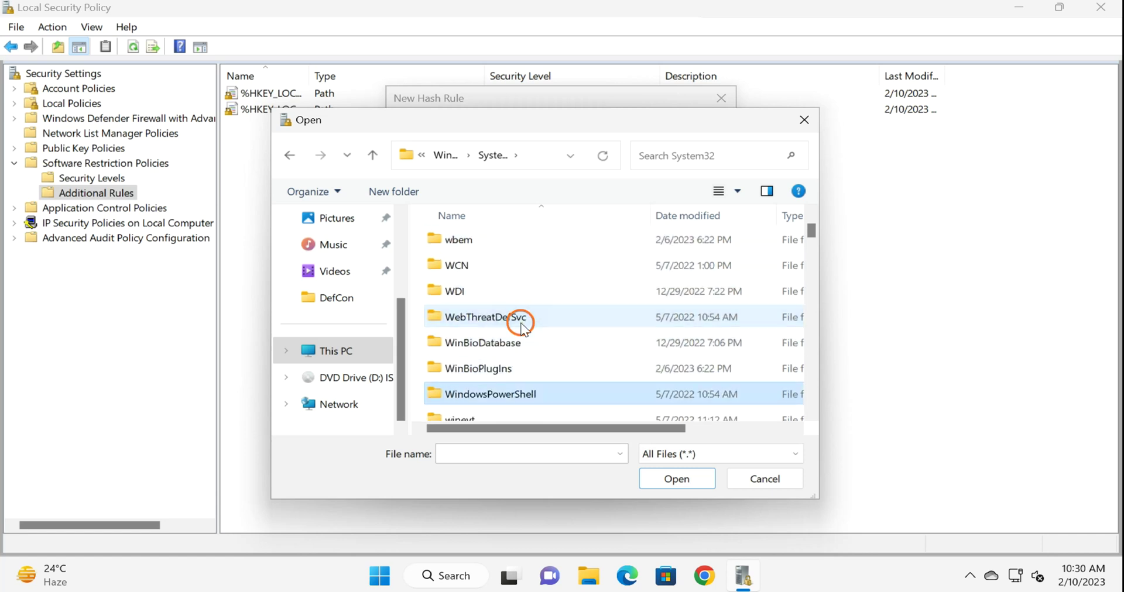
double_click(537, 395)
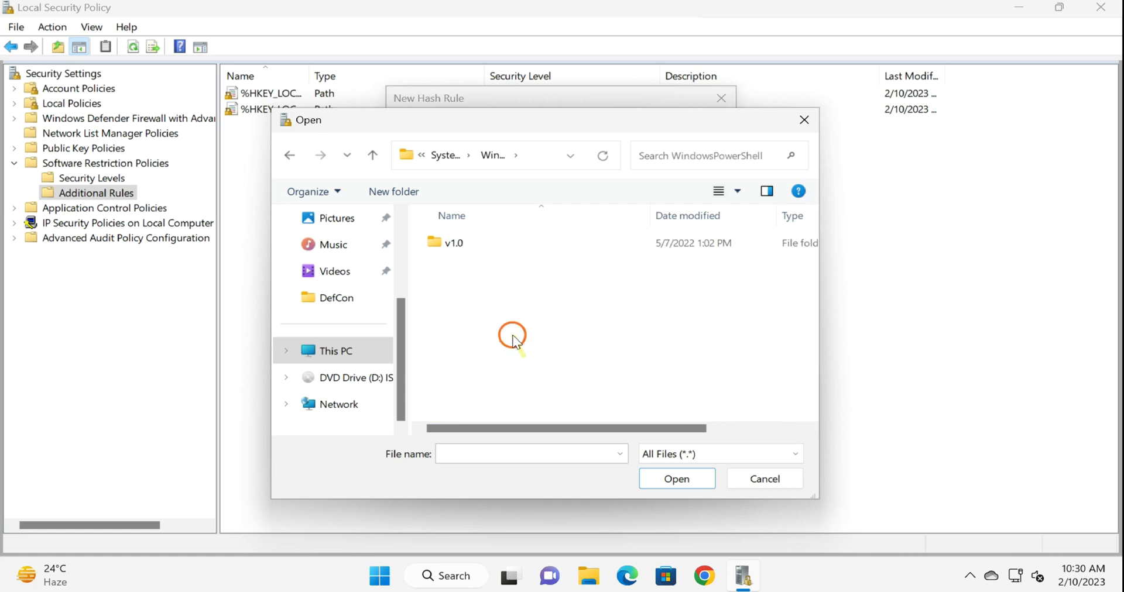
double_click(460, 250)
scroll(491, 300, down, 2)
scroll(490, 300, down, 3)
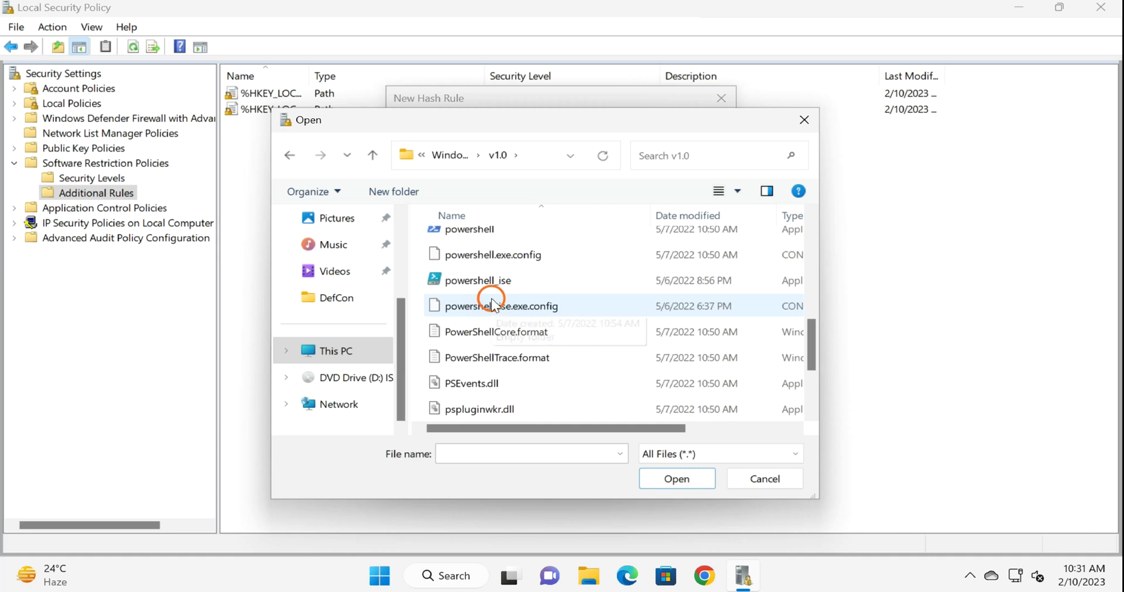
click(490, 232)
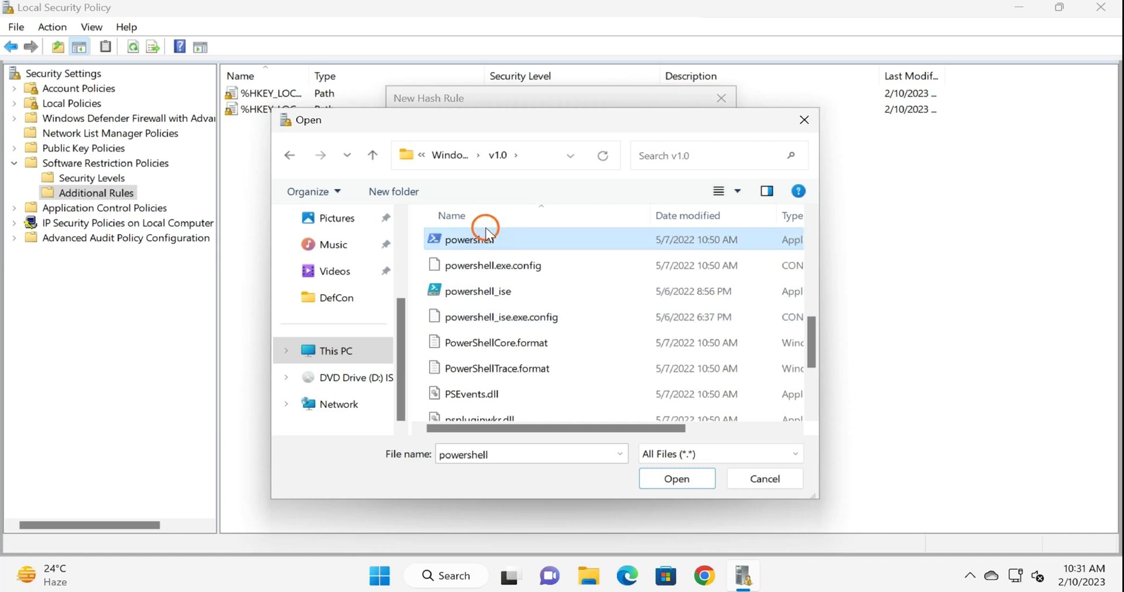
Load the chosen powershell file and save the Disallowed PowerShell.EXE hash rule.
click(677, 477)
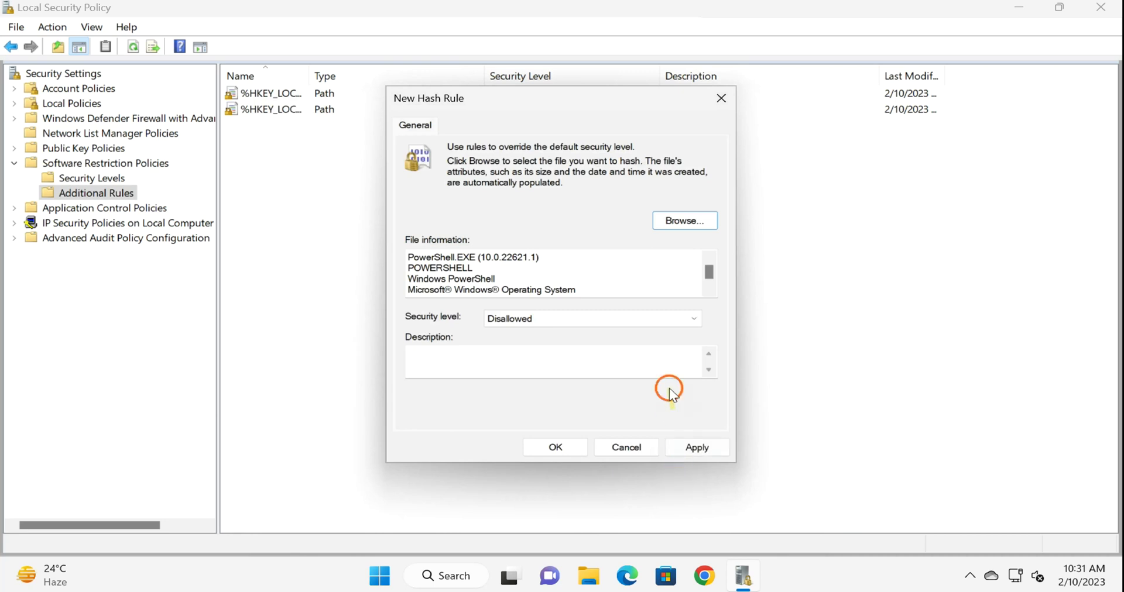
click(697, 448)
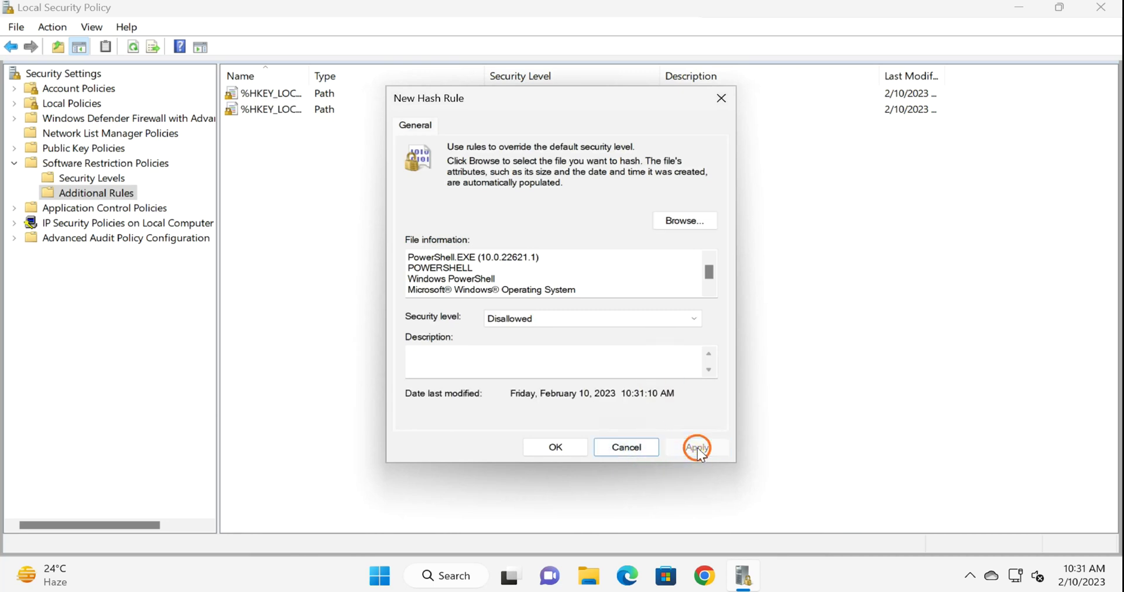
click(556, 448)
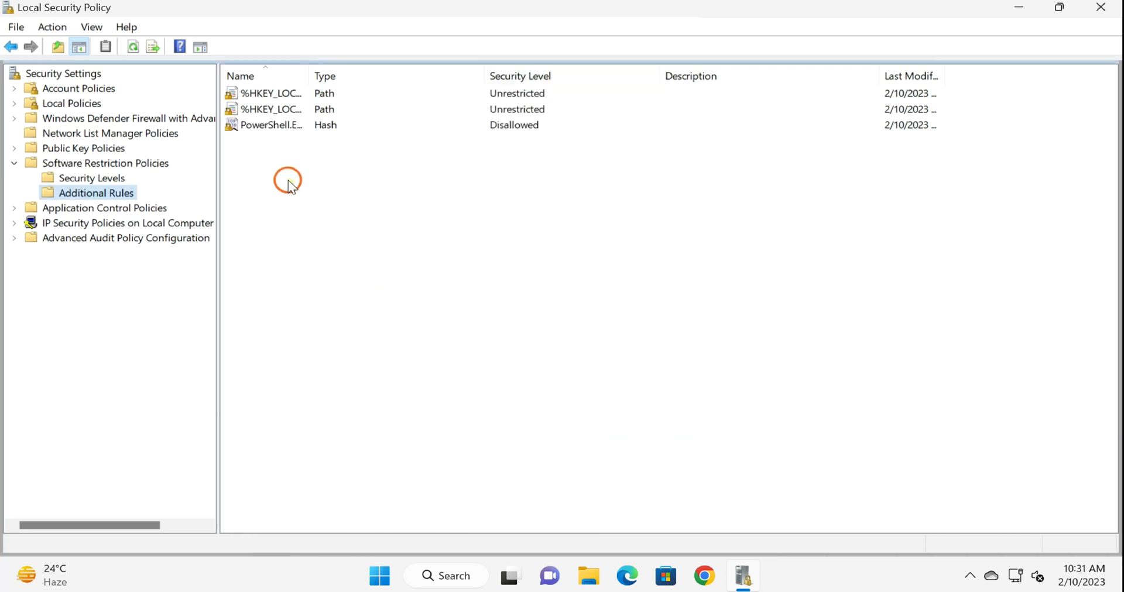
Start another new hash rule and browse its file picker to C:\Windows.
right_click(84, 195)
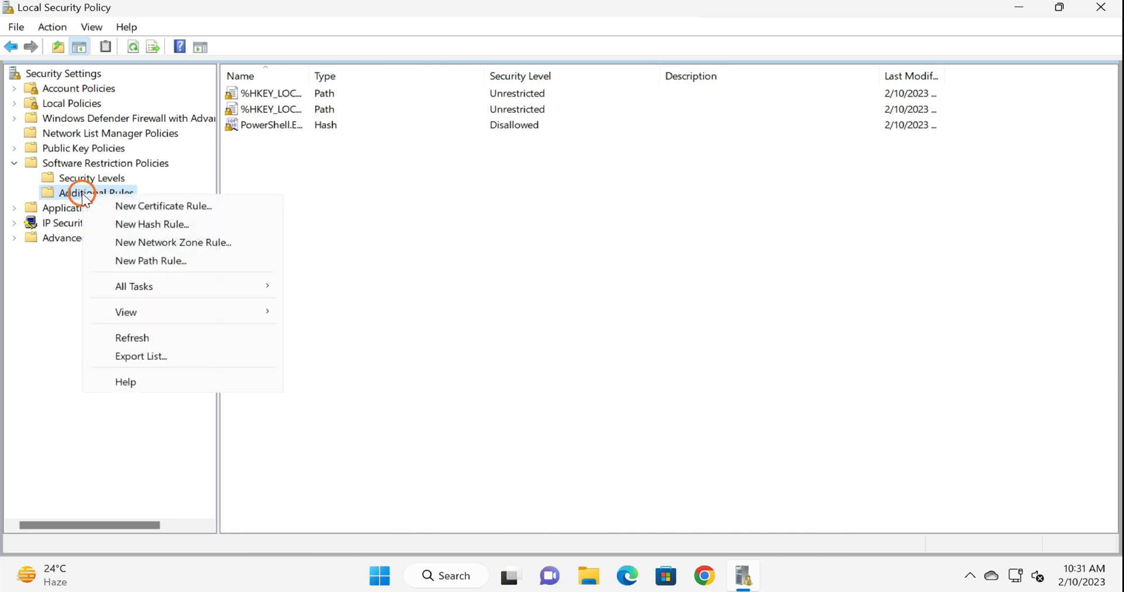
click(186, 225)
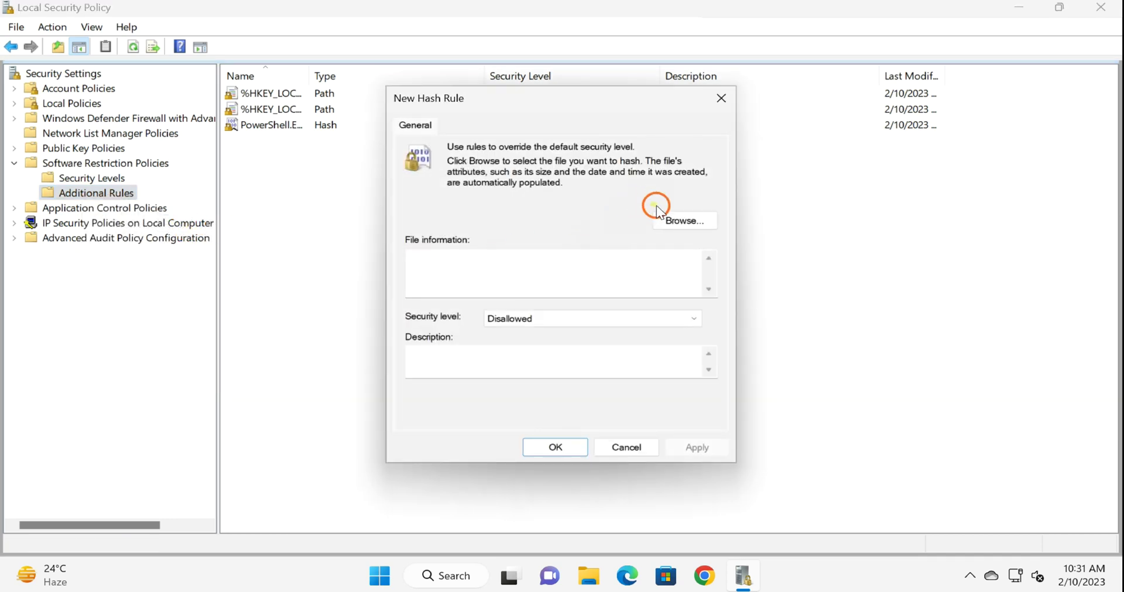
click(683, 223)
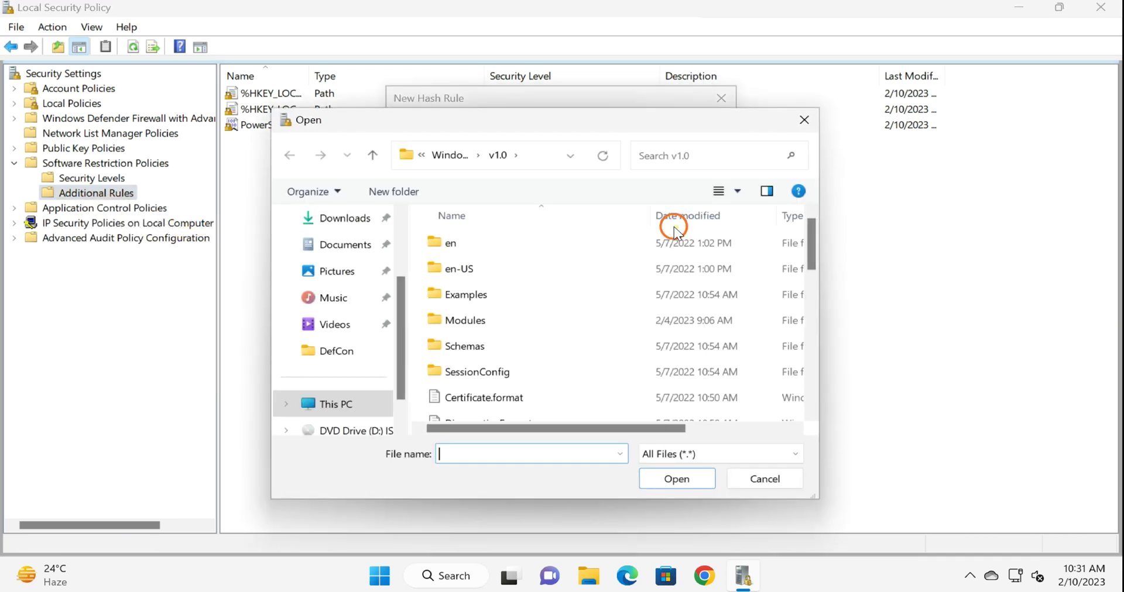
click(338, 405)
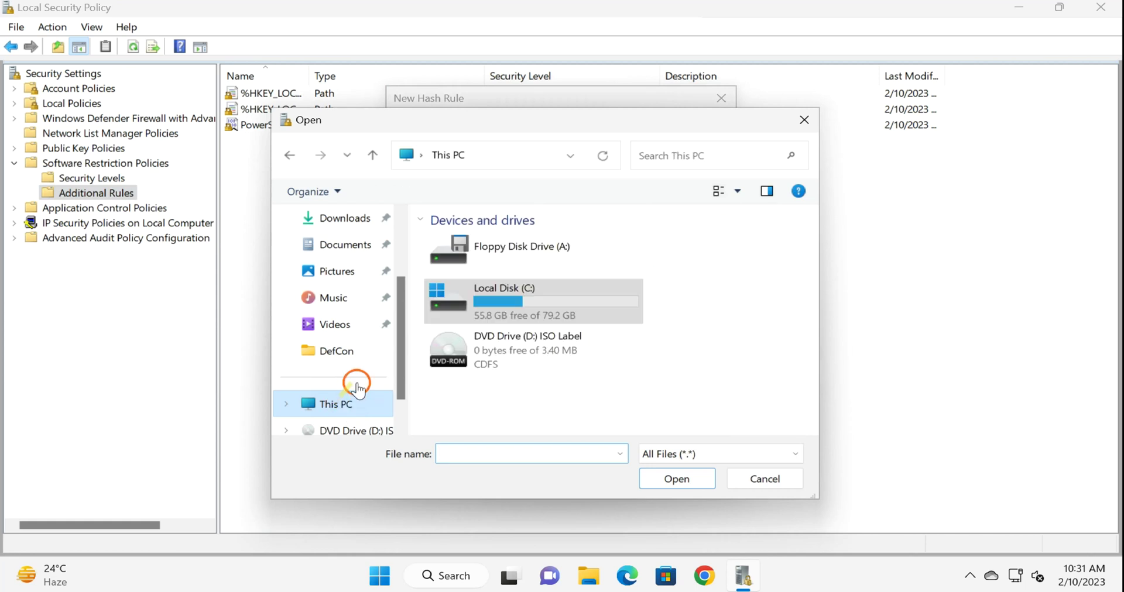
double_click(485, 300)
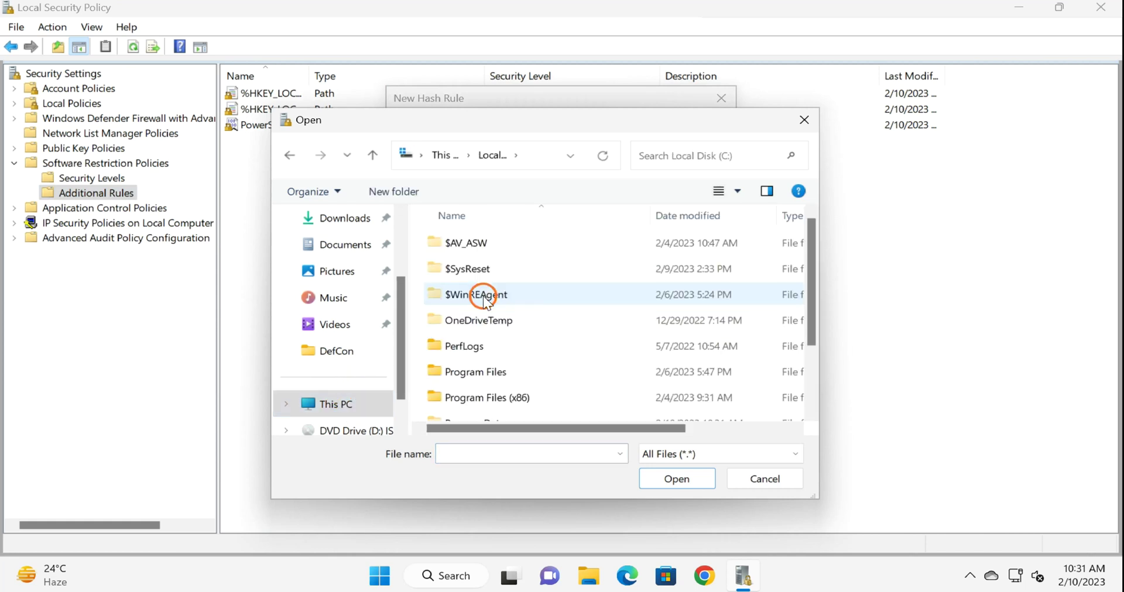
key(w)
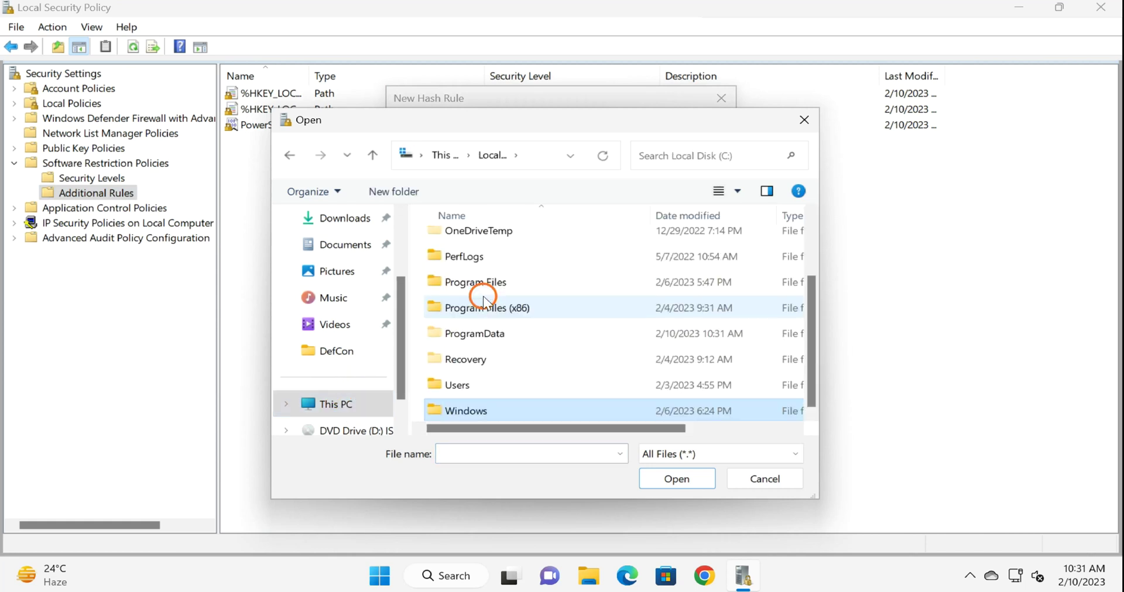
double_click(497, 414)
Open the SysWOW64 folder inside C:\Windows.
key(s)
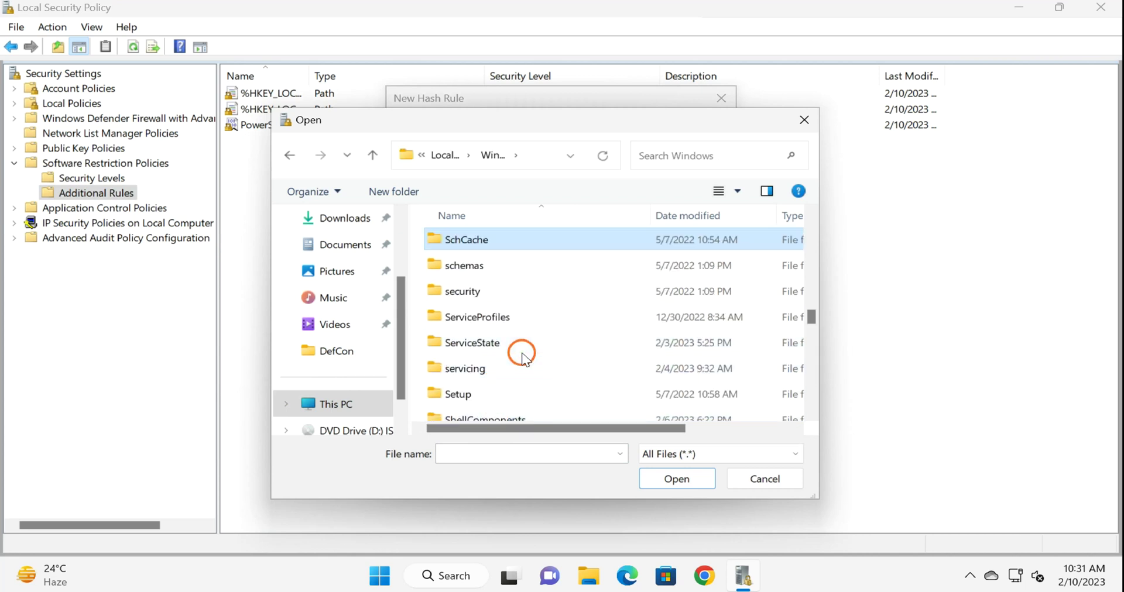
scroll(522, 356, down, 5)
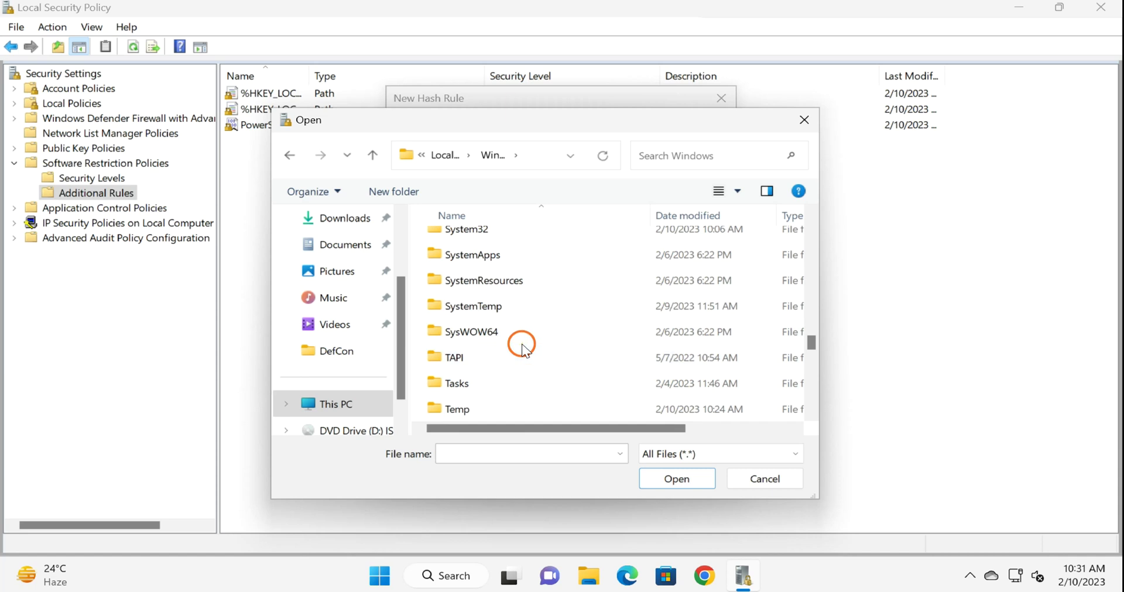
click(524, 335)
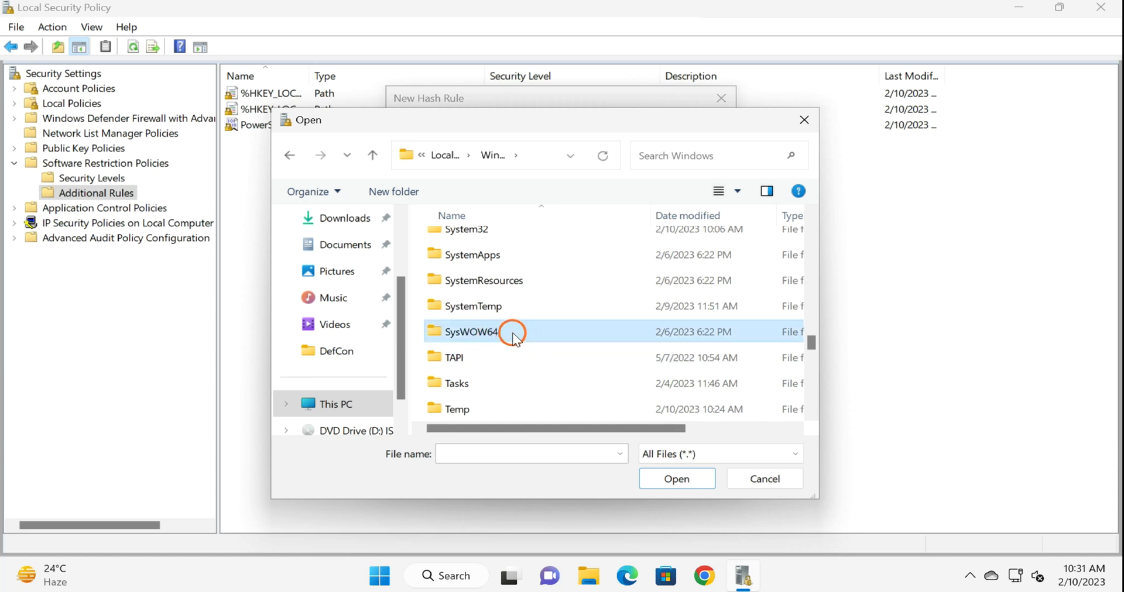
double_click(514, 334)
scroll(515, 338, down, 15)
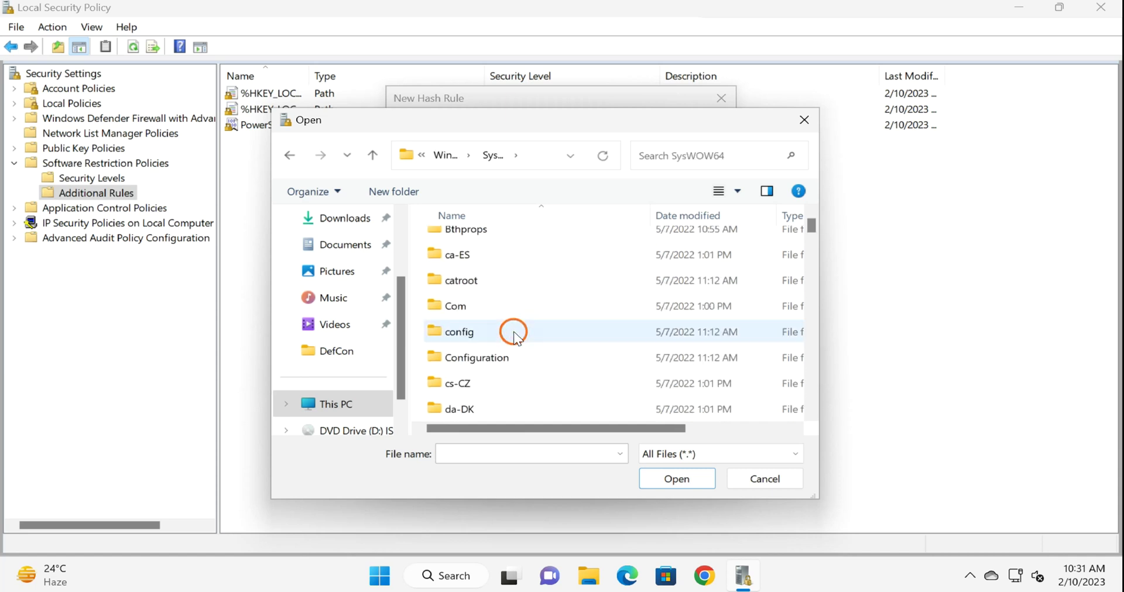
scroll(515, 337, down, 5)
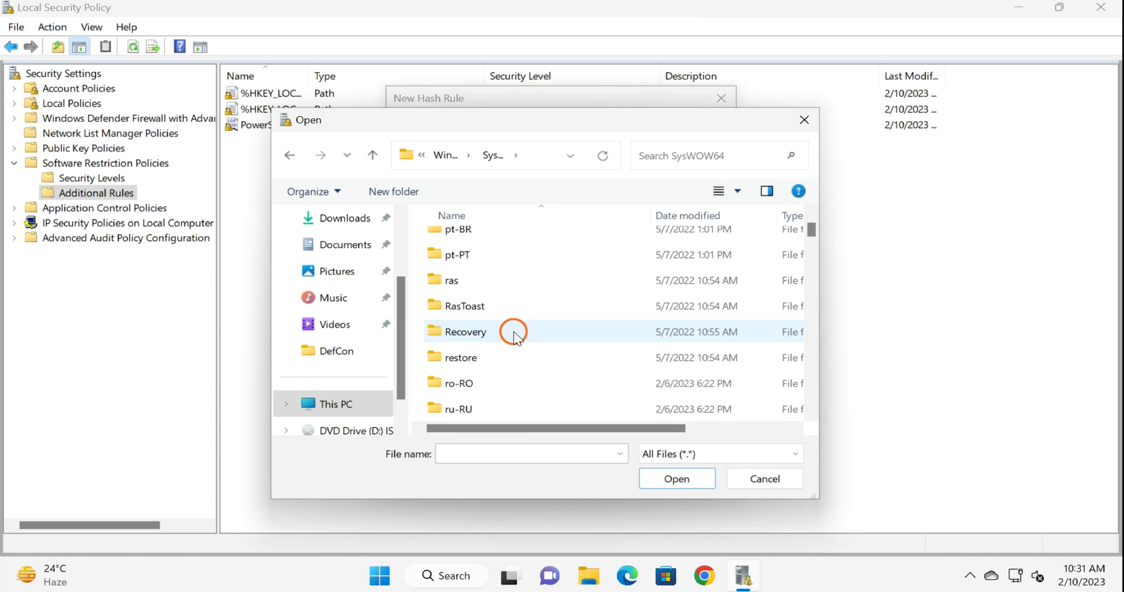
scroll(515, 338, down, 7)
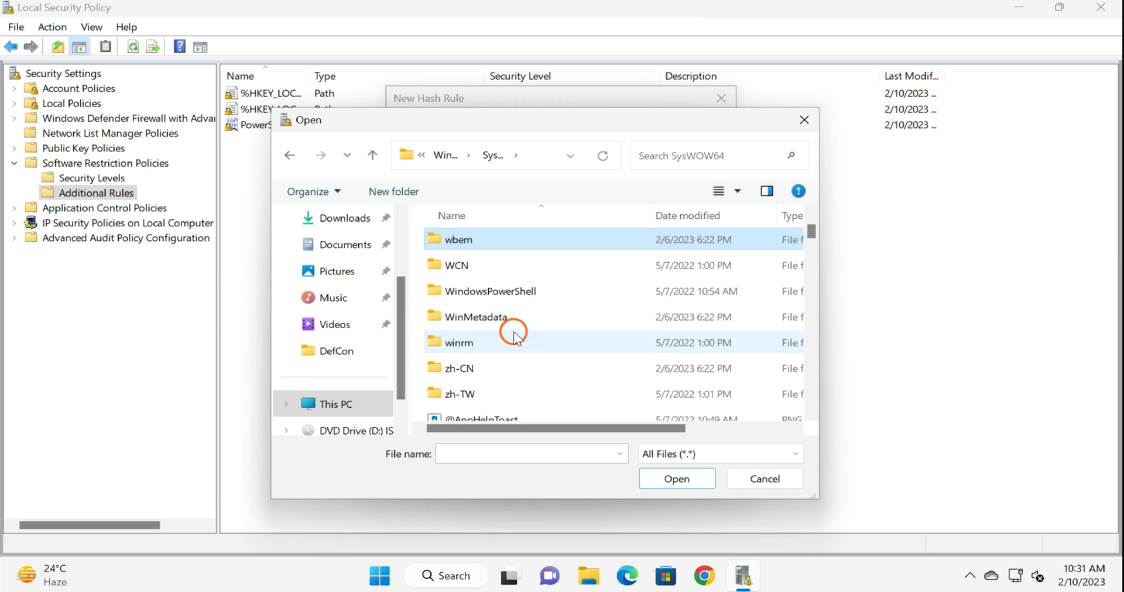
Pick SysWOW64\WindowsPowerShell\v1.0\powershell and save it as a Disallowed hash rule.
double_click(487, 291)
click(451, 245)
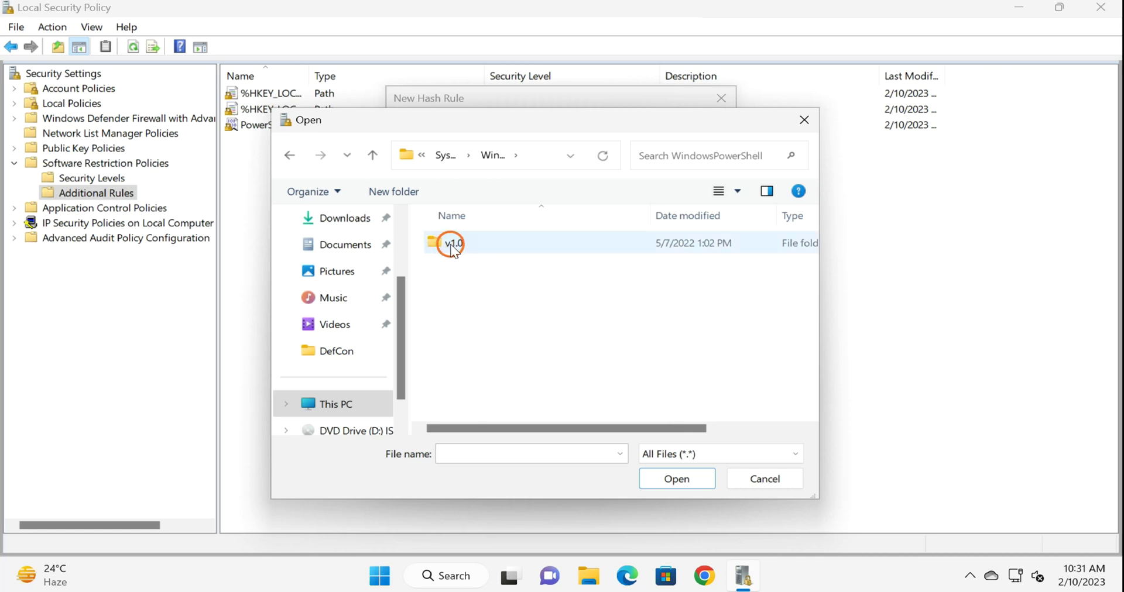
click(452, 245)
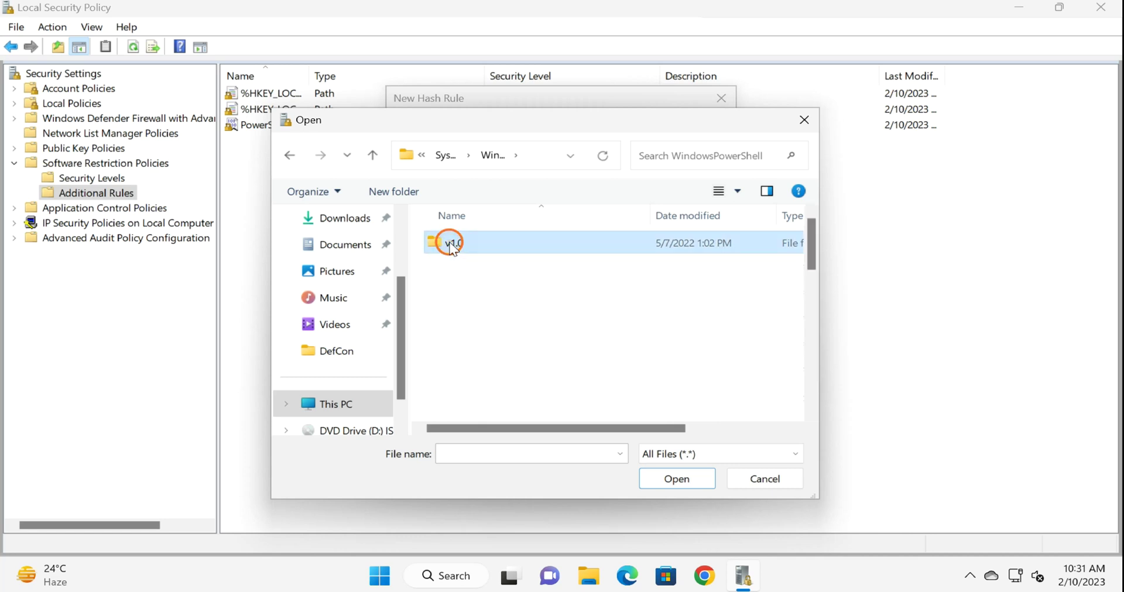
double_click(452, 244)
scroll(463, 316, down, 7)
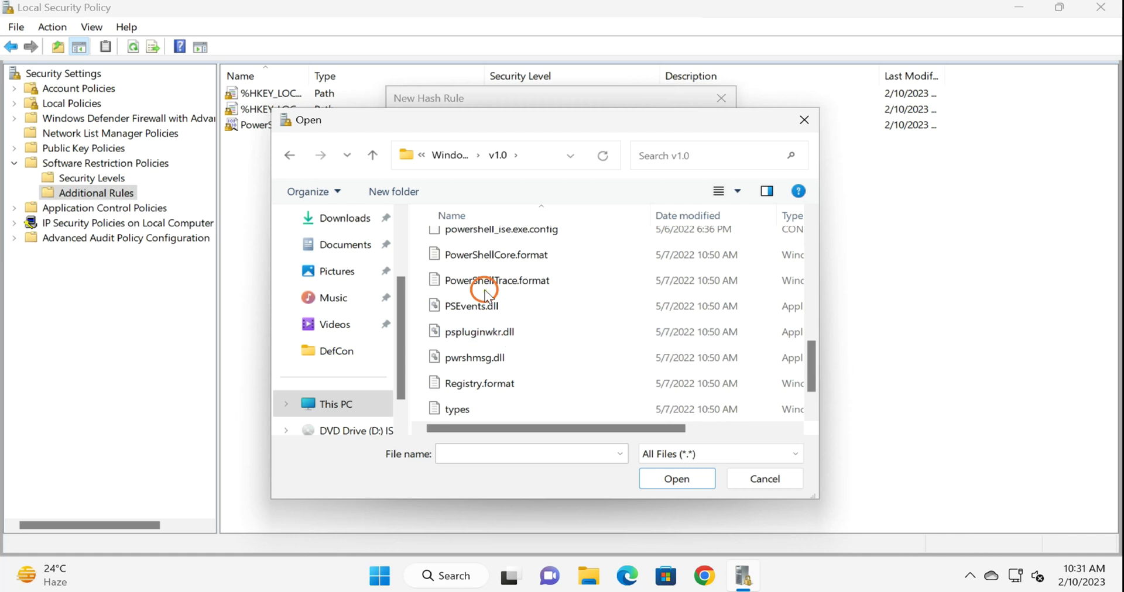
scroll(485, 293, up, 3)
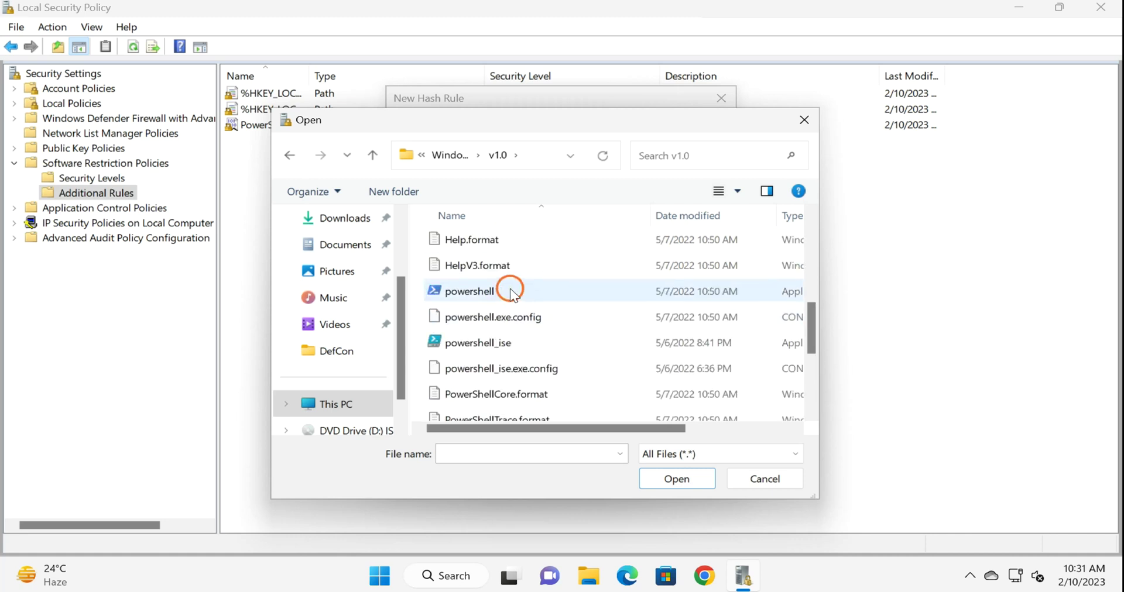
click(515, 292)
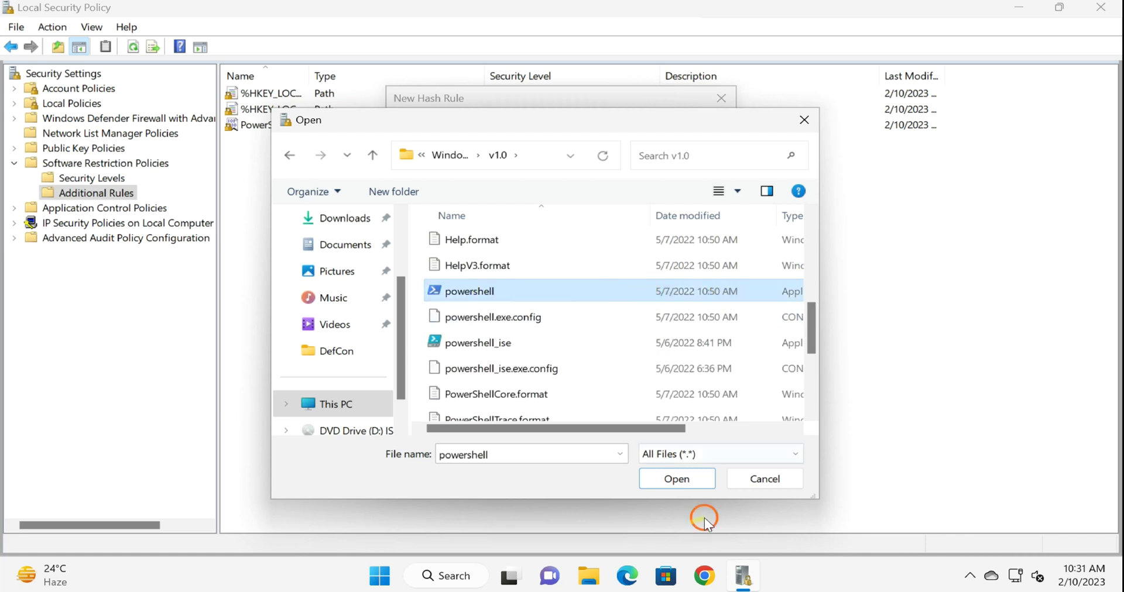
click(682, 479)
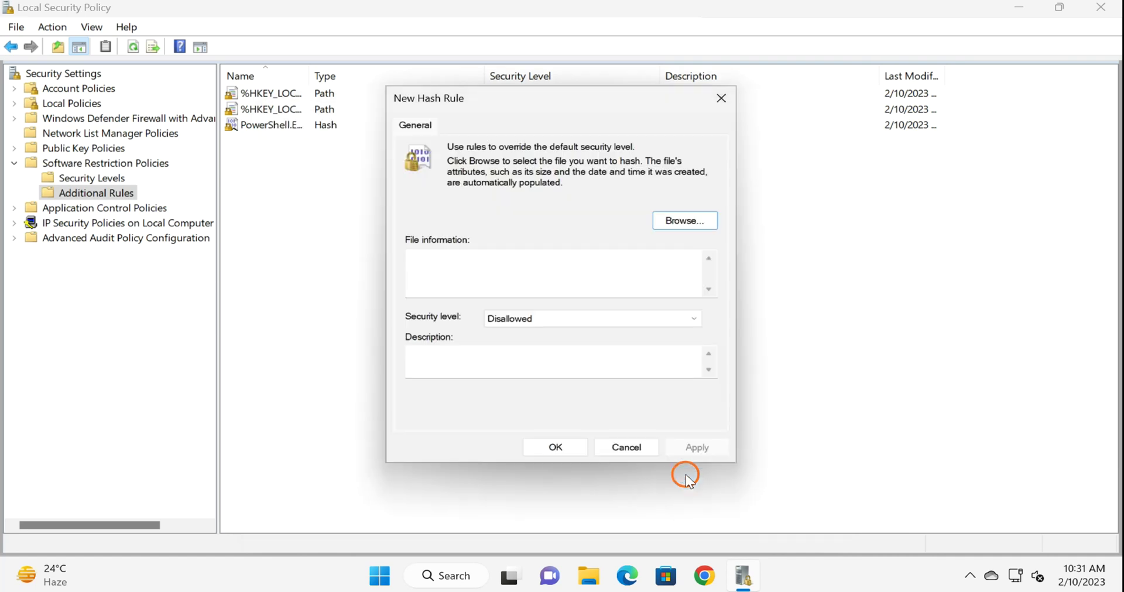
click(693, 449)
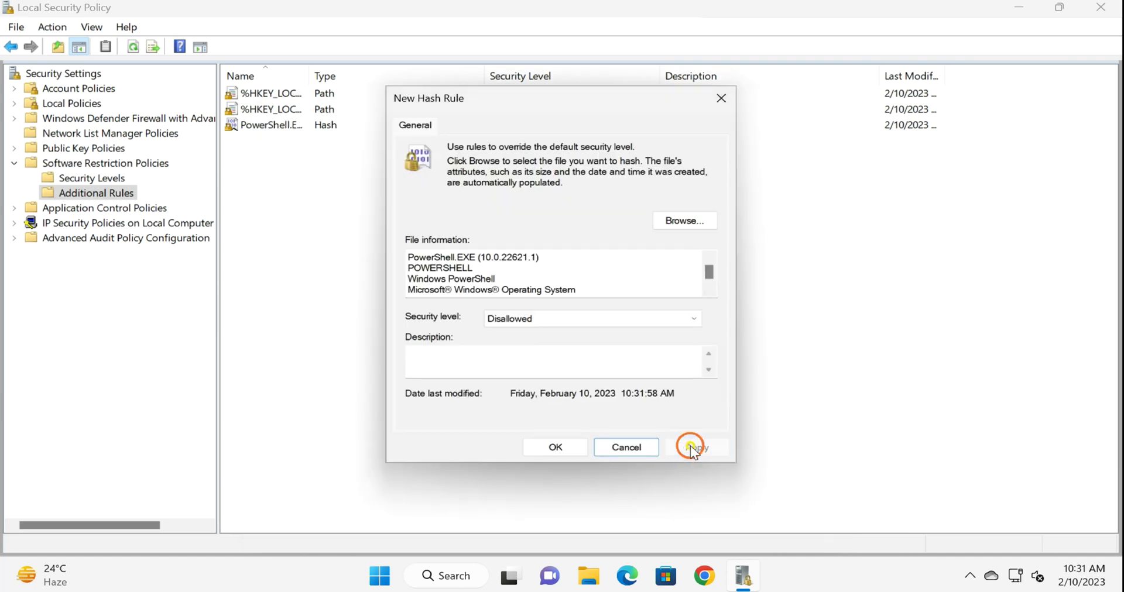
click(556, 448)
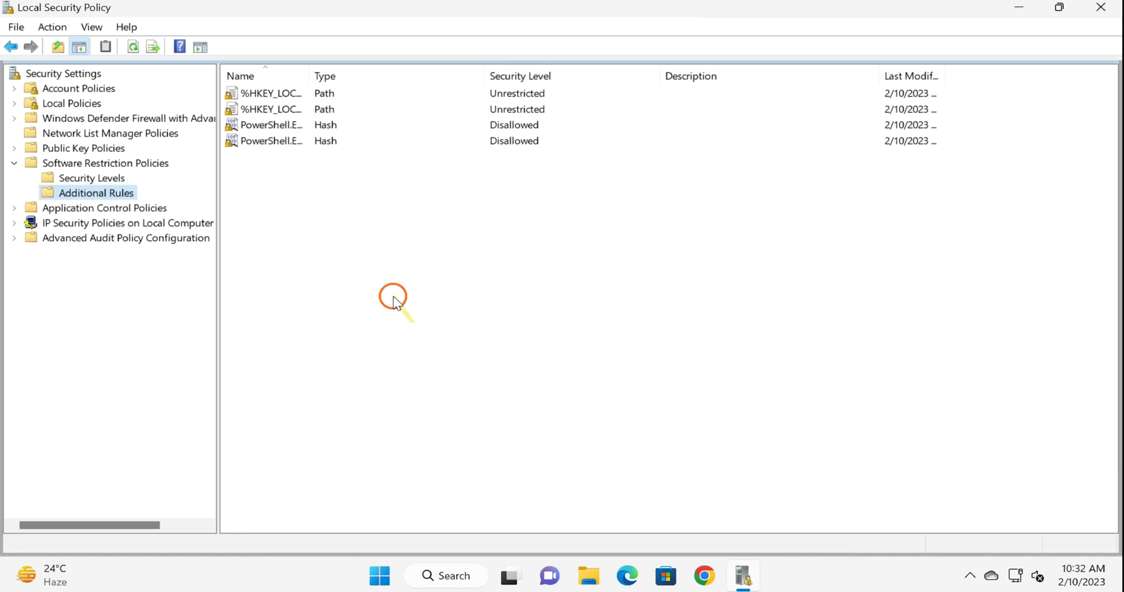
Widen the rules' Name column and start a new hash rule with its file browser.
drag(309, 76, 351, 97)
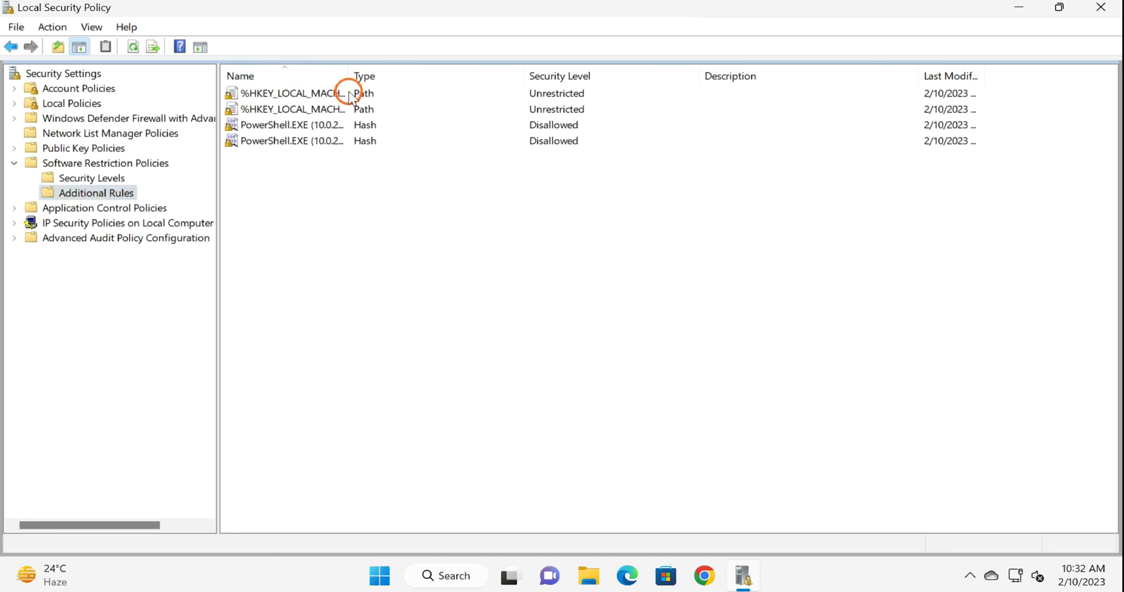
right_click(103, 197)
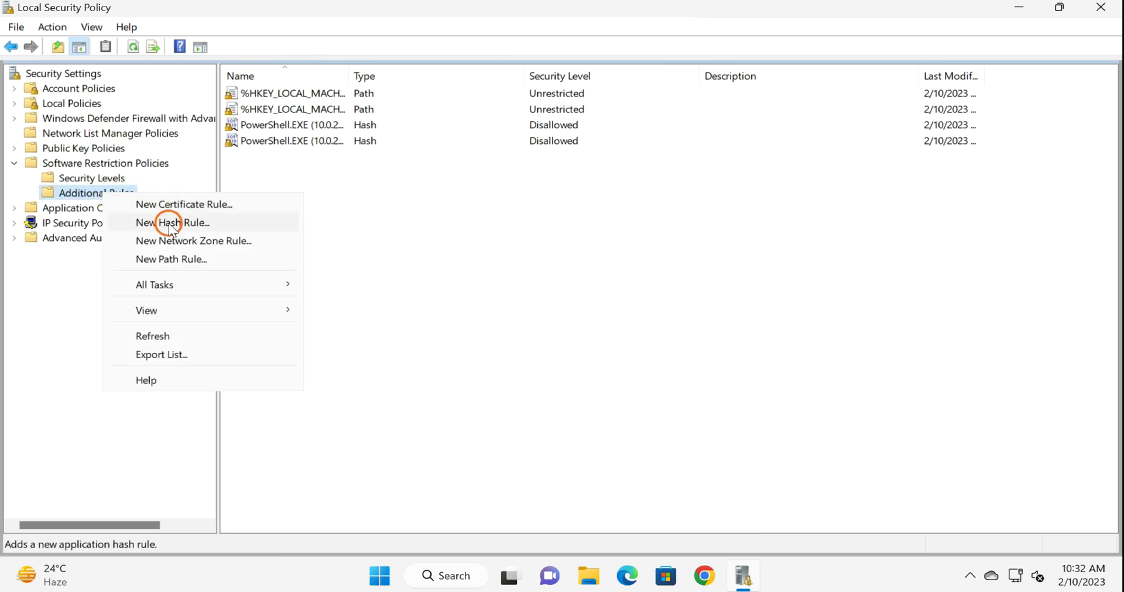
click(171, 223)
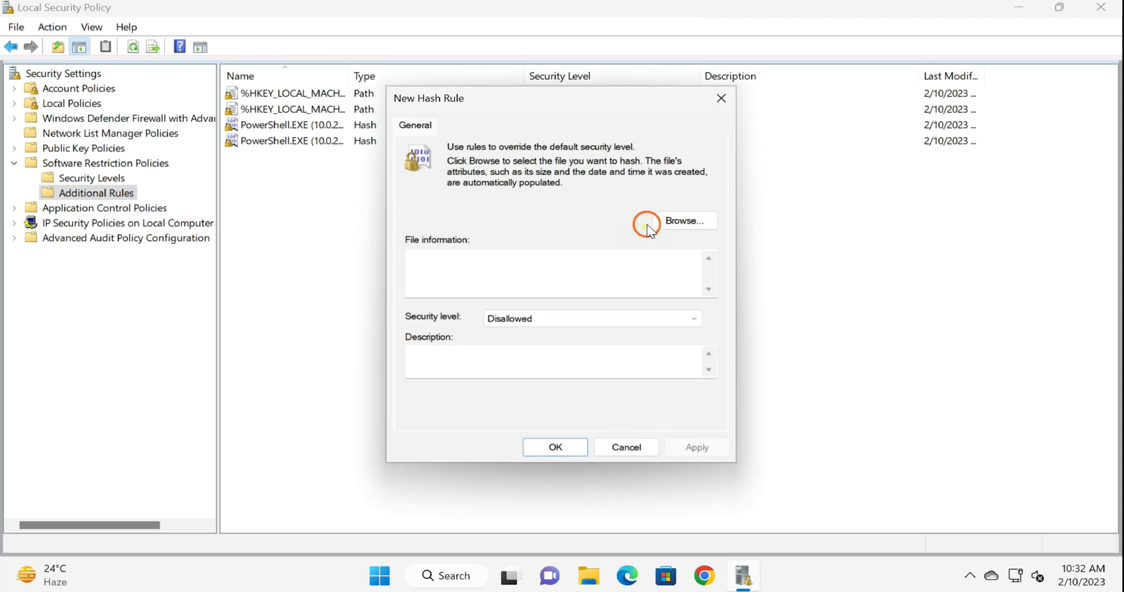
click(685, 223)
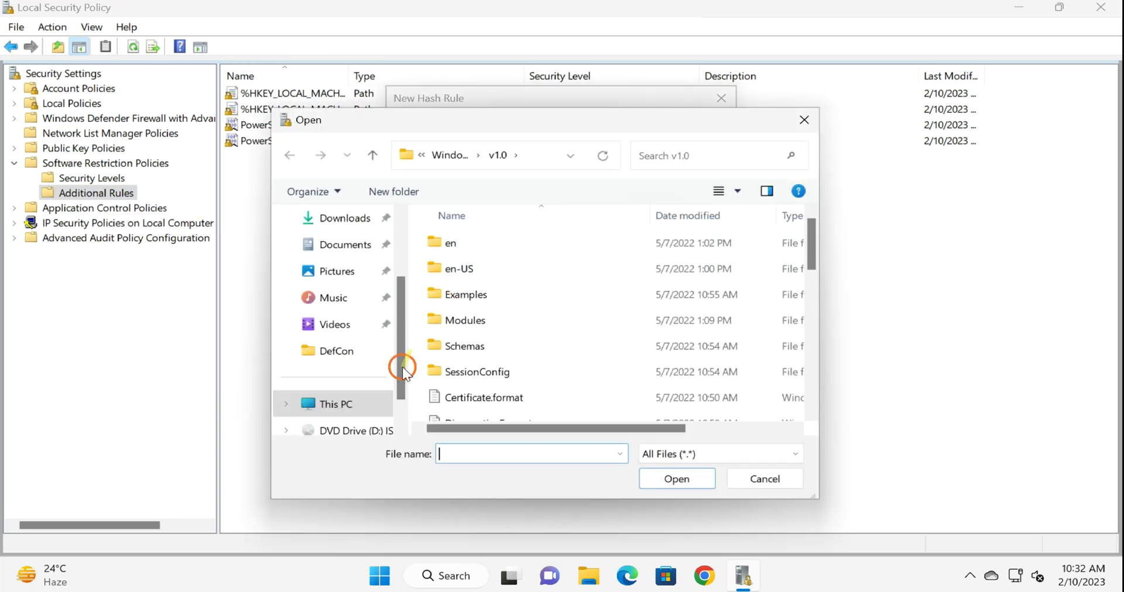
Browse the file picker to C:\Windows\System32.
click(345, 404)
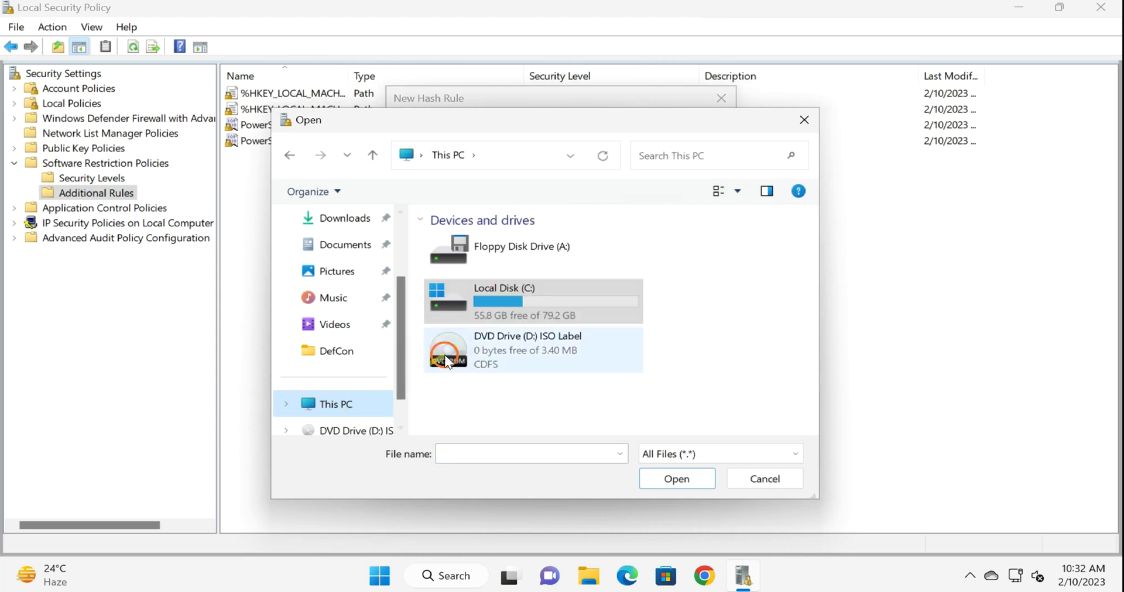
double_click(530, 296)
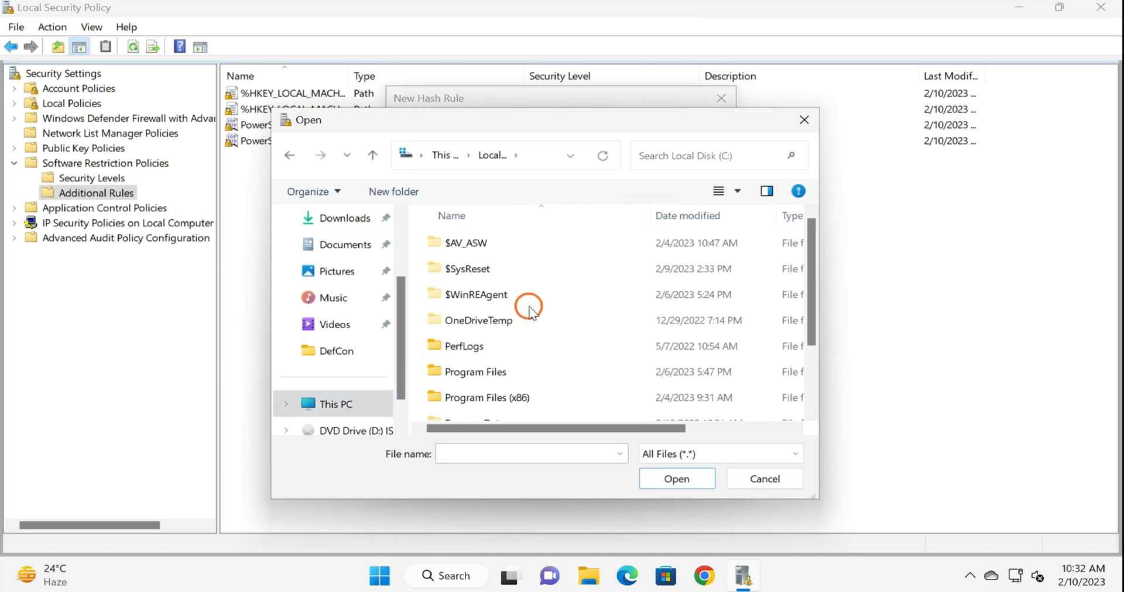
key(w)
double_click(535, 405)
key(s)
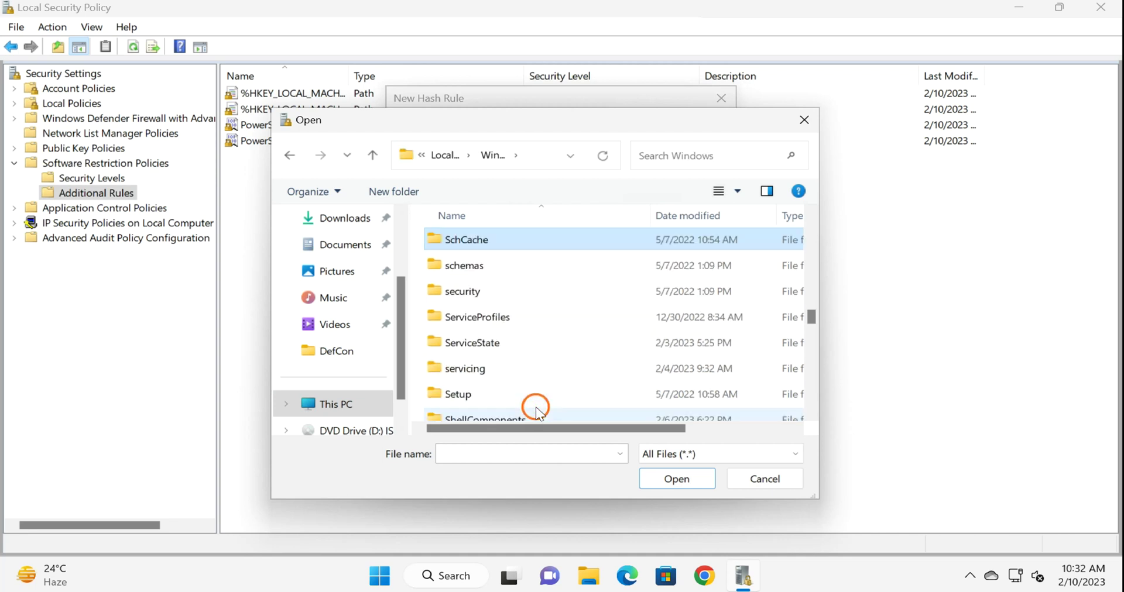
scroll(535, 398, down, 5)
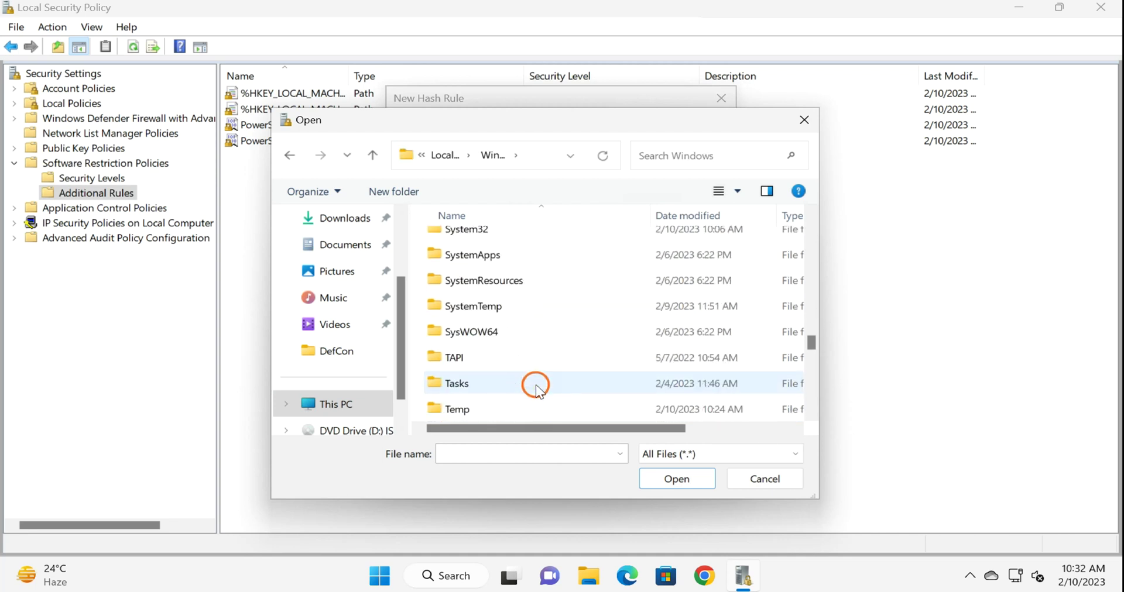
click(508, 233)
double_click(508, 239)
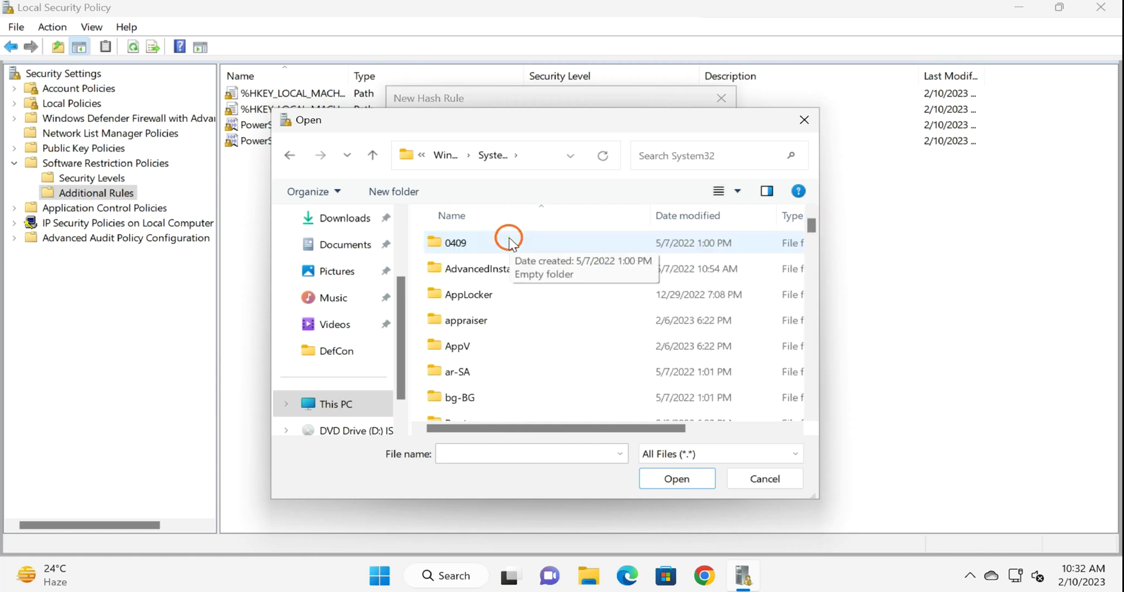
Pick WindowsPowerShell\v1.0\powershell_ise and save it as a Disallowed hash rule.
key(w)
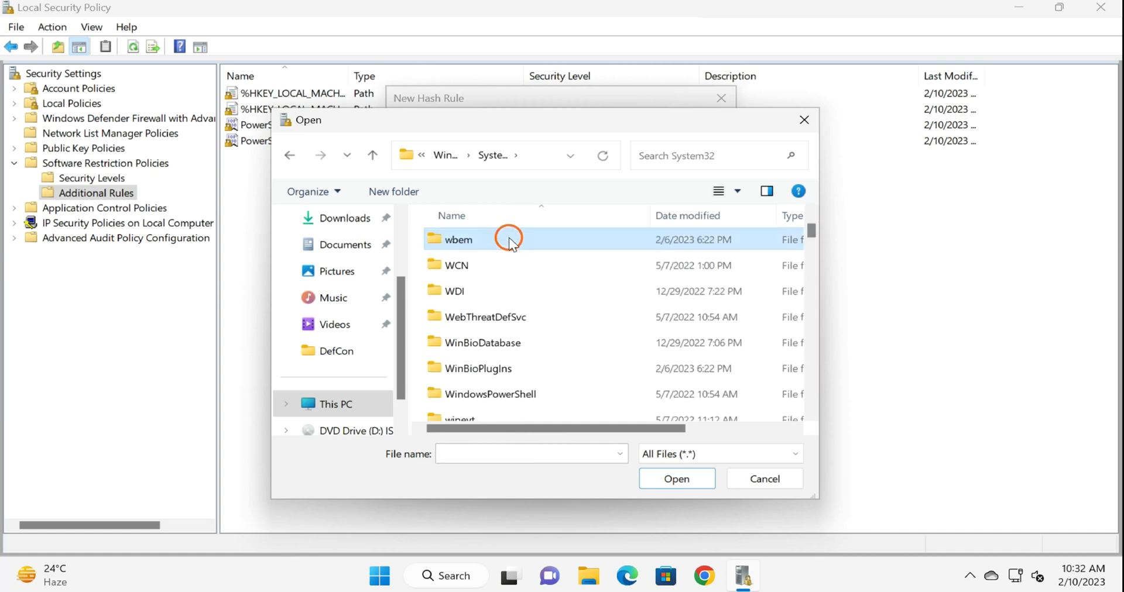
double_click(529, 394)
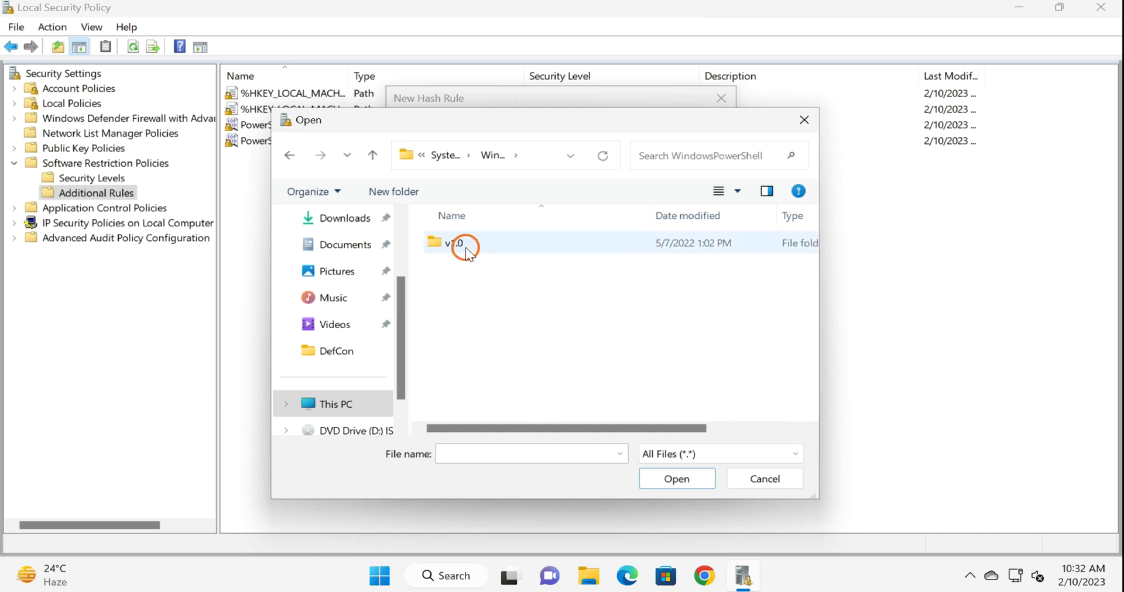
double_click(468, 249)
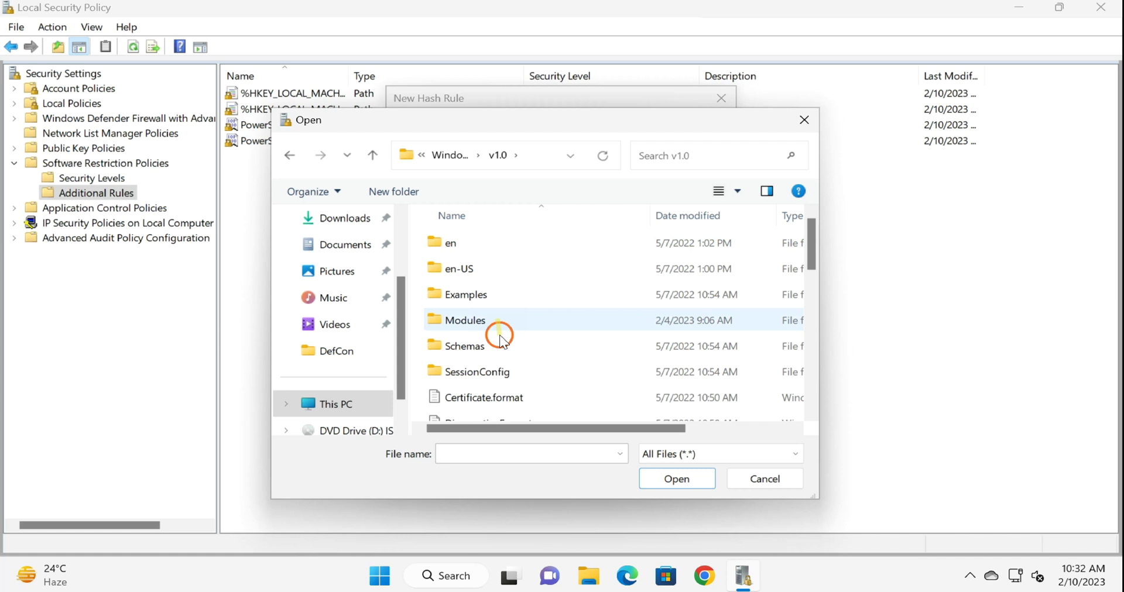
scroll(500, 339, down, 5)
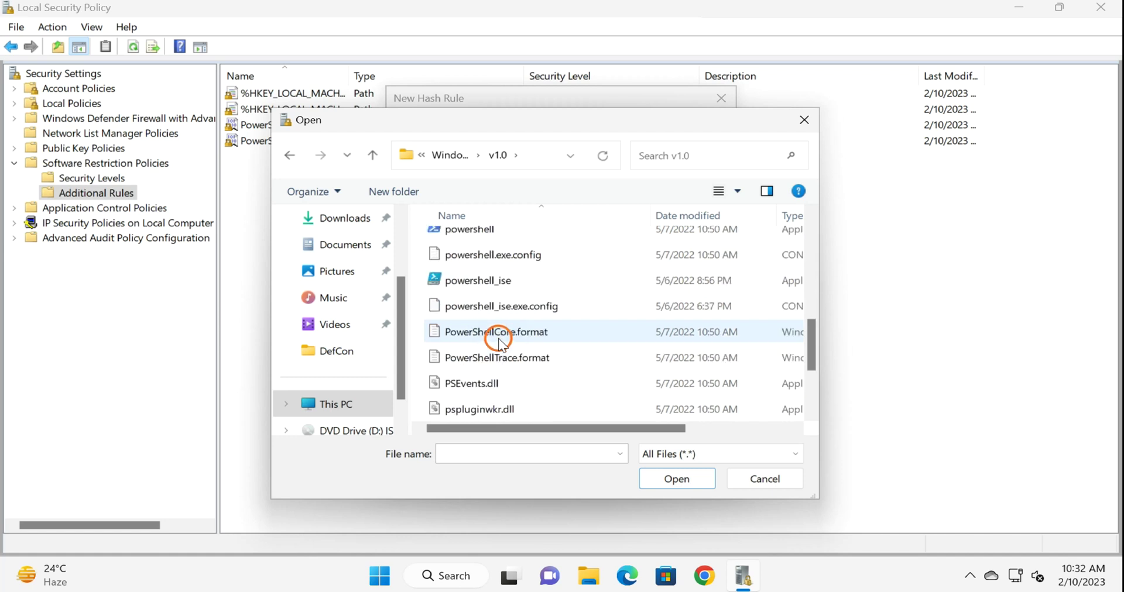
click(479, 282)
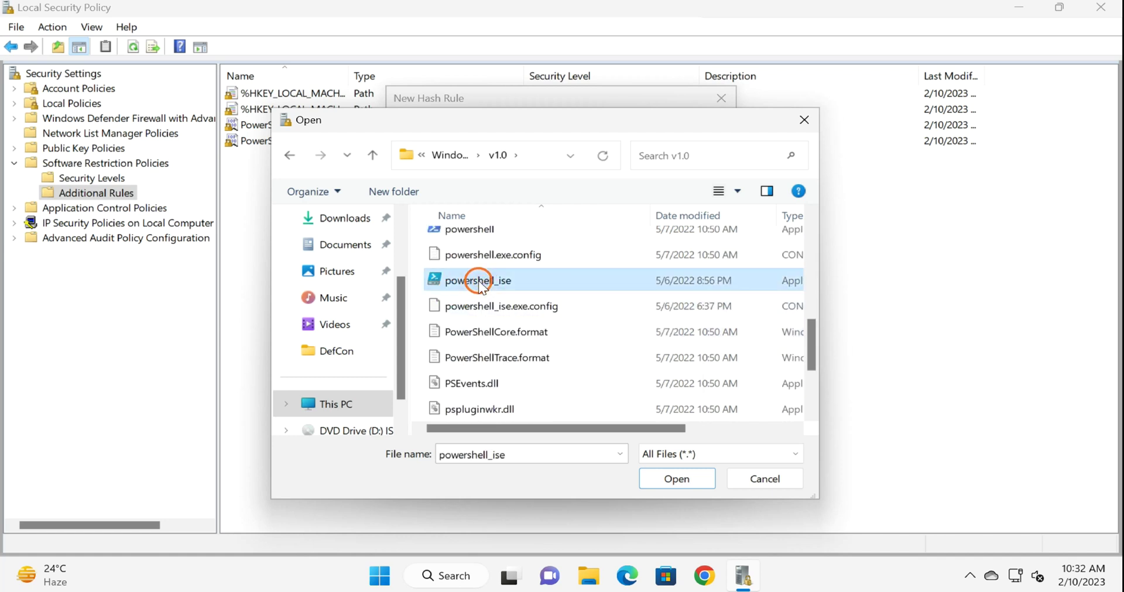
click(668, 471)
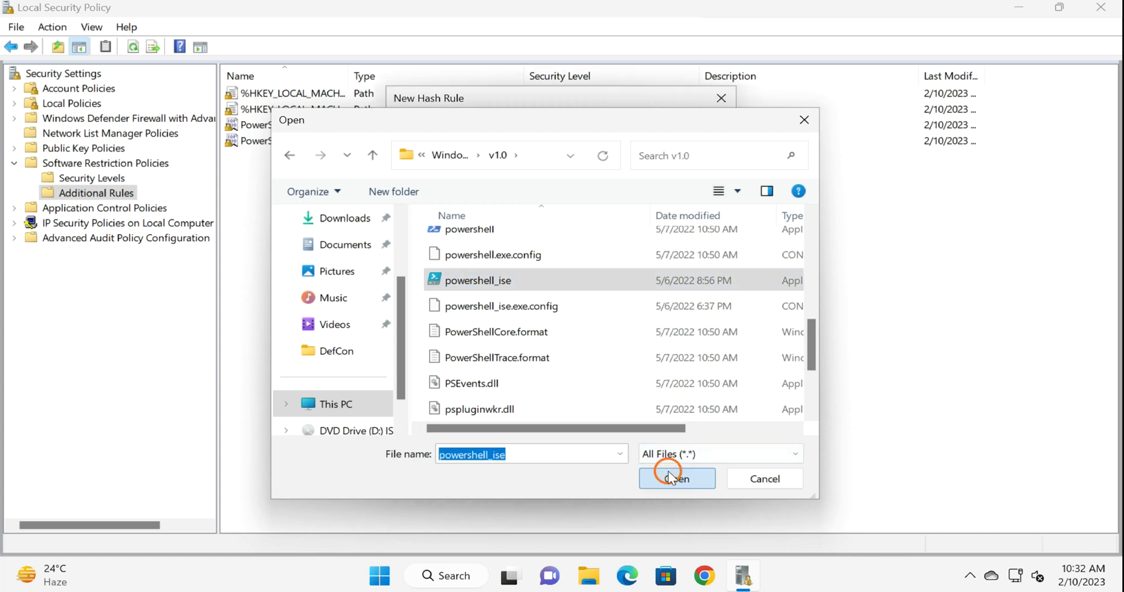
click(696, 448)
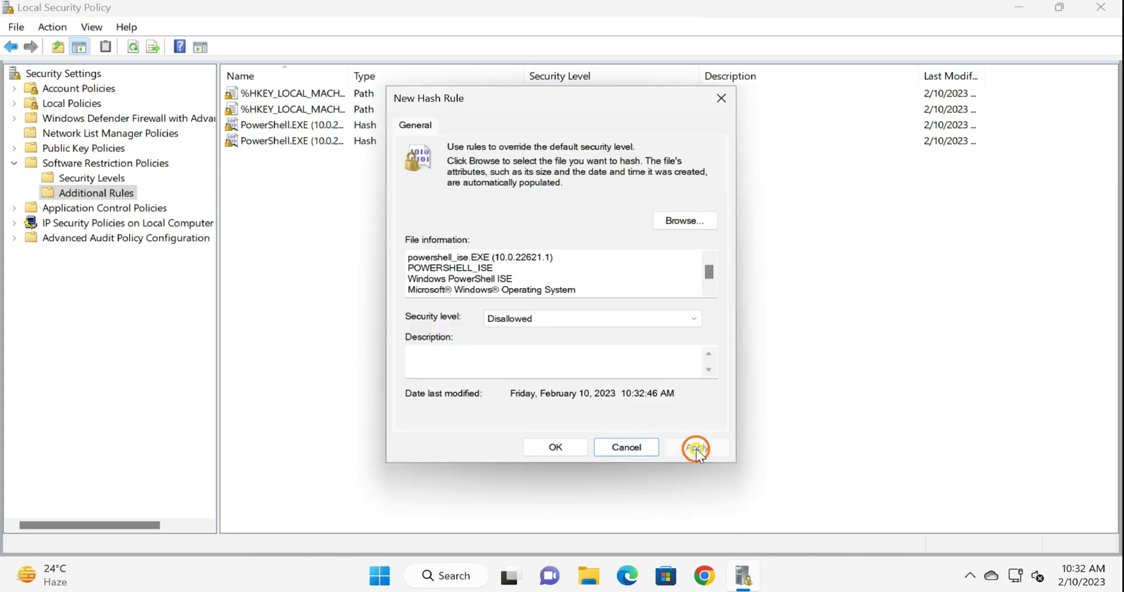
click(556, 447)
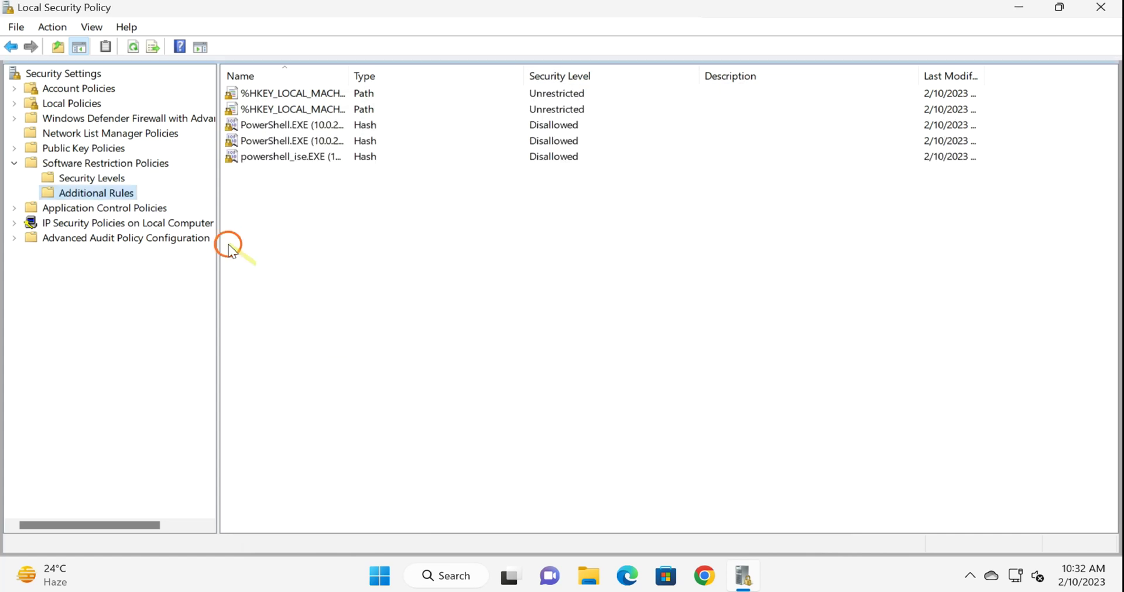
Start a new hash rule and browse its file picker to C:\Windows.
right_click(98, 195)
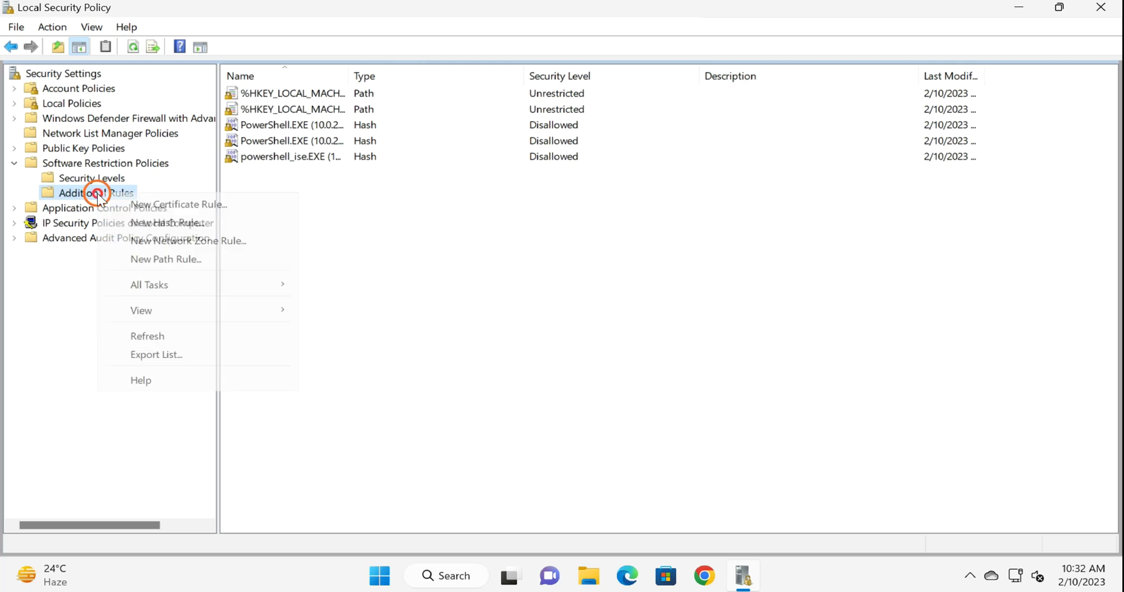
click(156, 226)
click(673, 225)
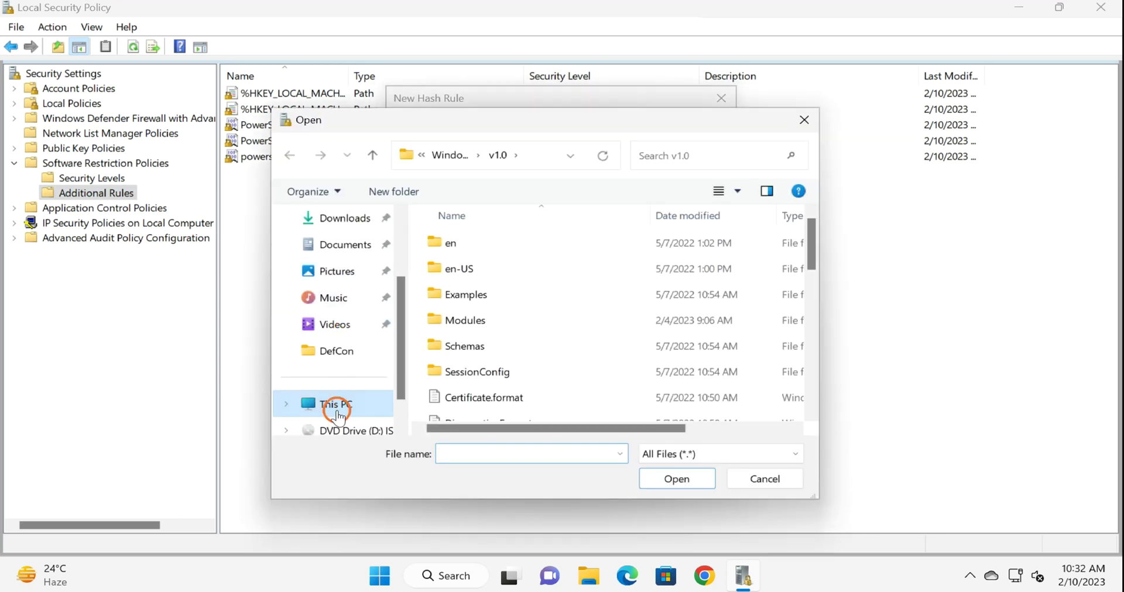
click(338, 414)
click(507, 310)
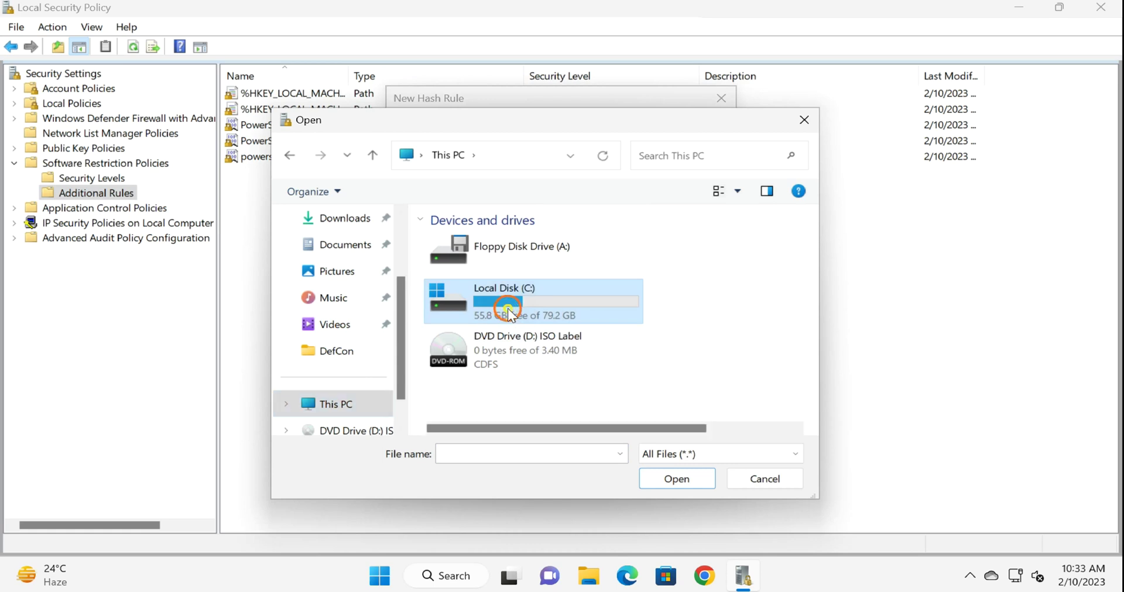
double_click(507, 309)
scroll(507, 319, down, 1)
key(w)
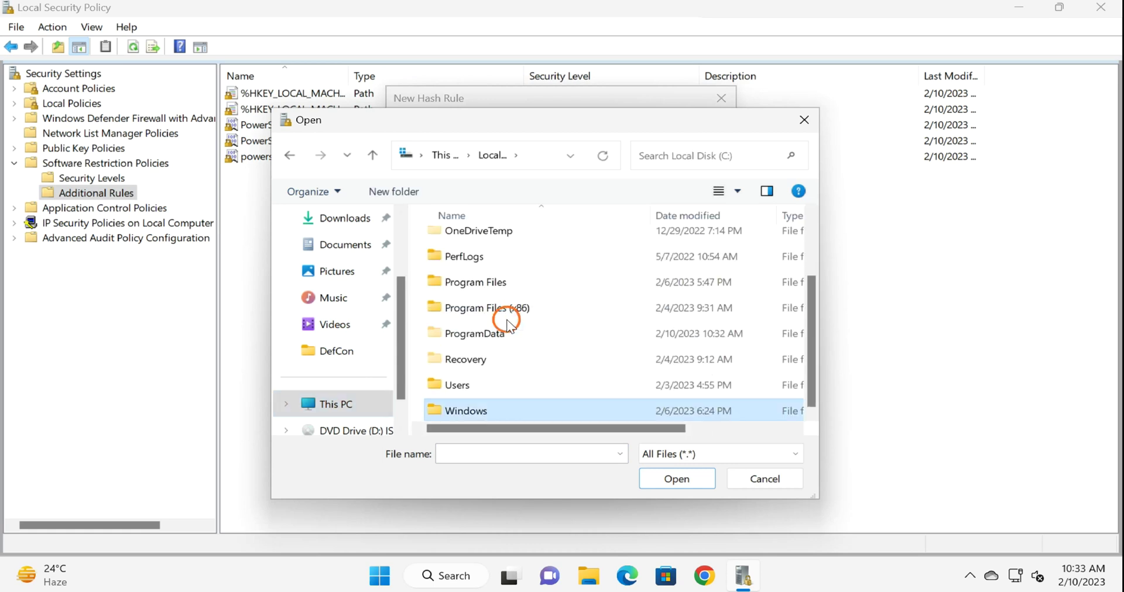
key(Return)
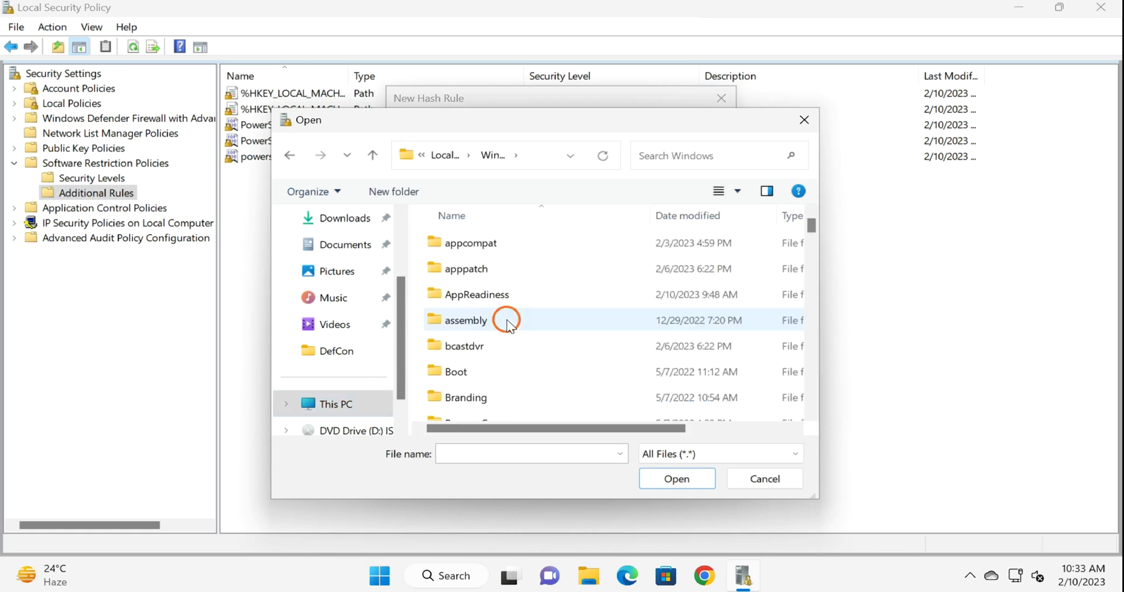
Open the SysWOW64 folder inside C:\Windows.
key(s)
scroll(509, 325, down, 3)
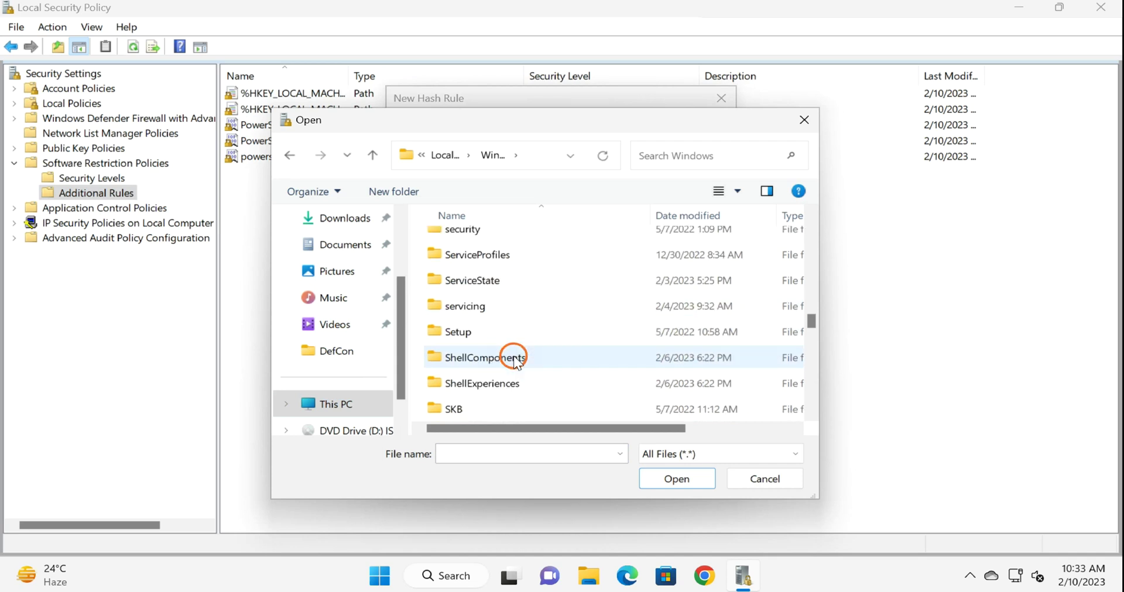
click(504, 384)
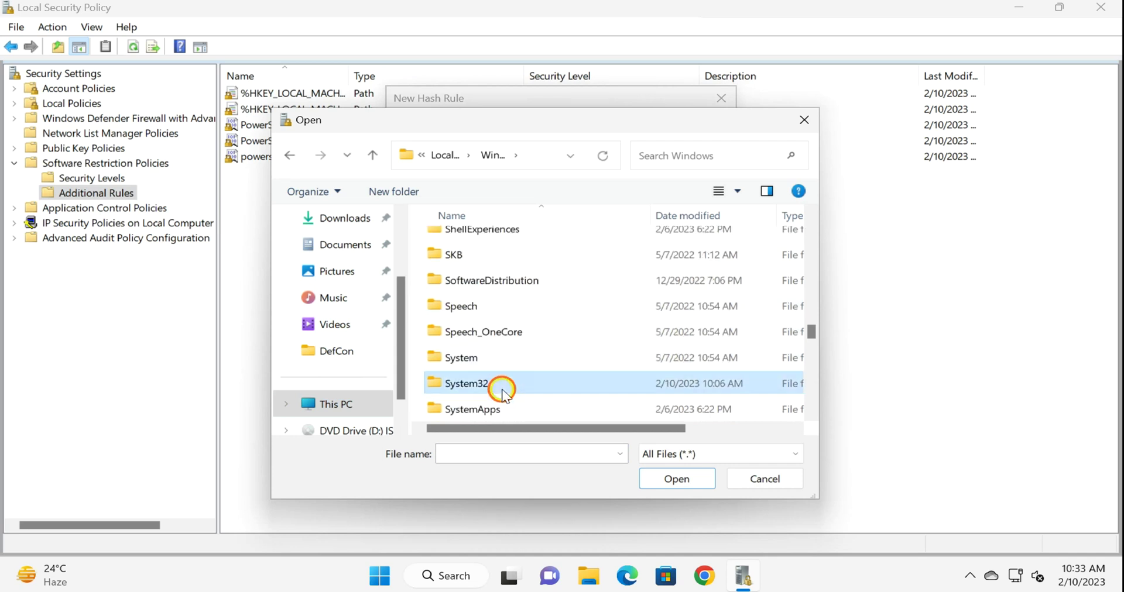
scroll(503, 386, down, 1)
scroll(503, 389, down, 1)
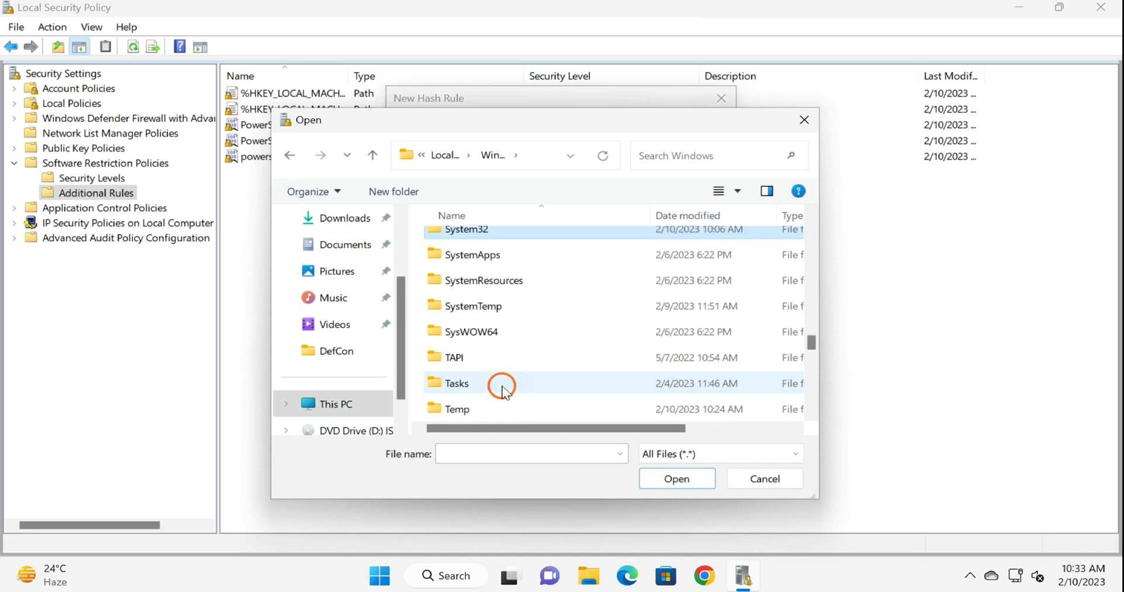
double_click(498, 331)
Open SysWOW64's WindowsPowerShell\v1.0 folder and select powershell_ise.
scroll(501, 335, down, 6)
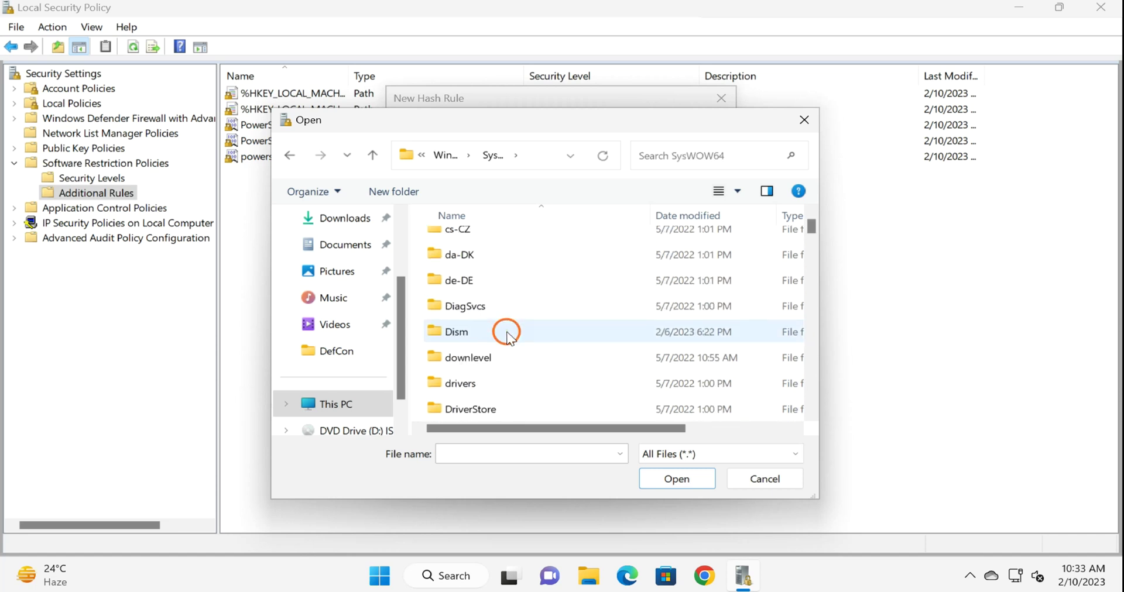
key(w)
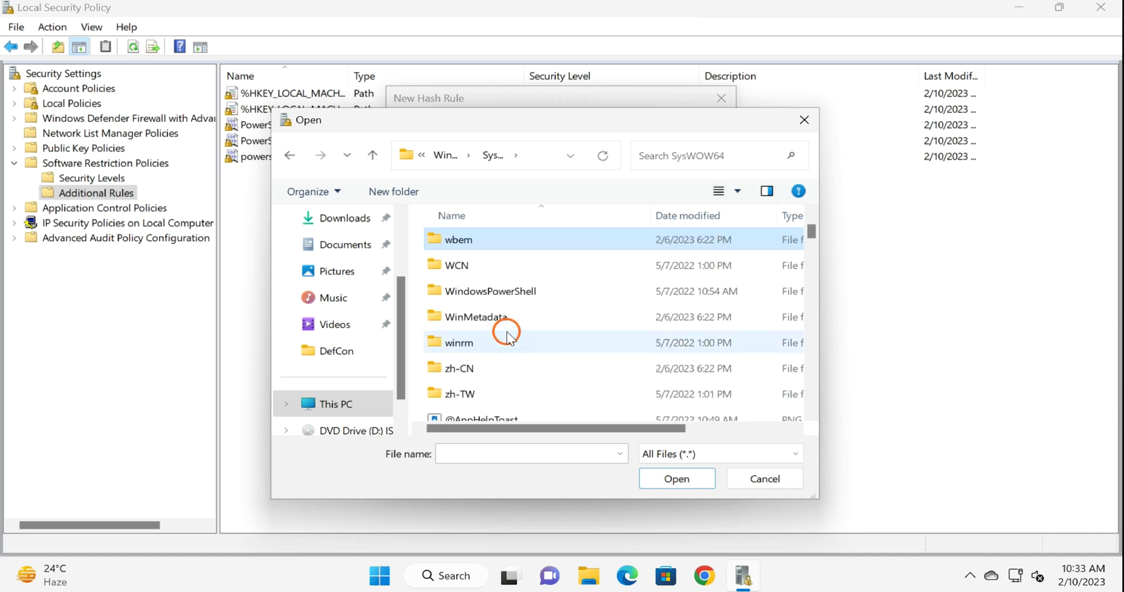
click(516, 295)
double_click(516, 295)
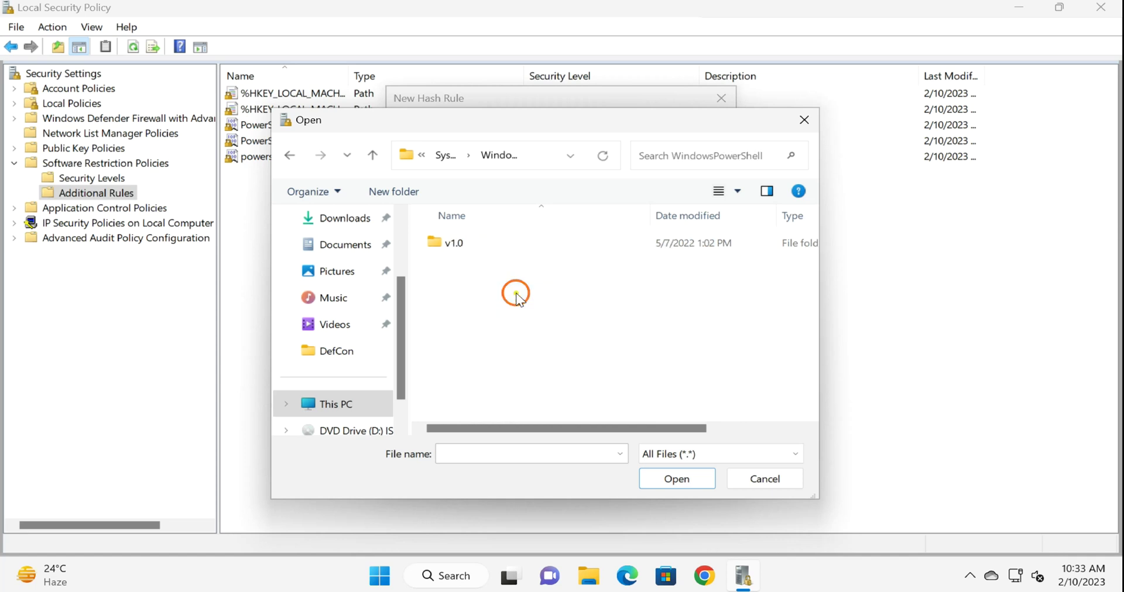
click(454, 245)
double_click(454, 246)
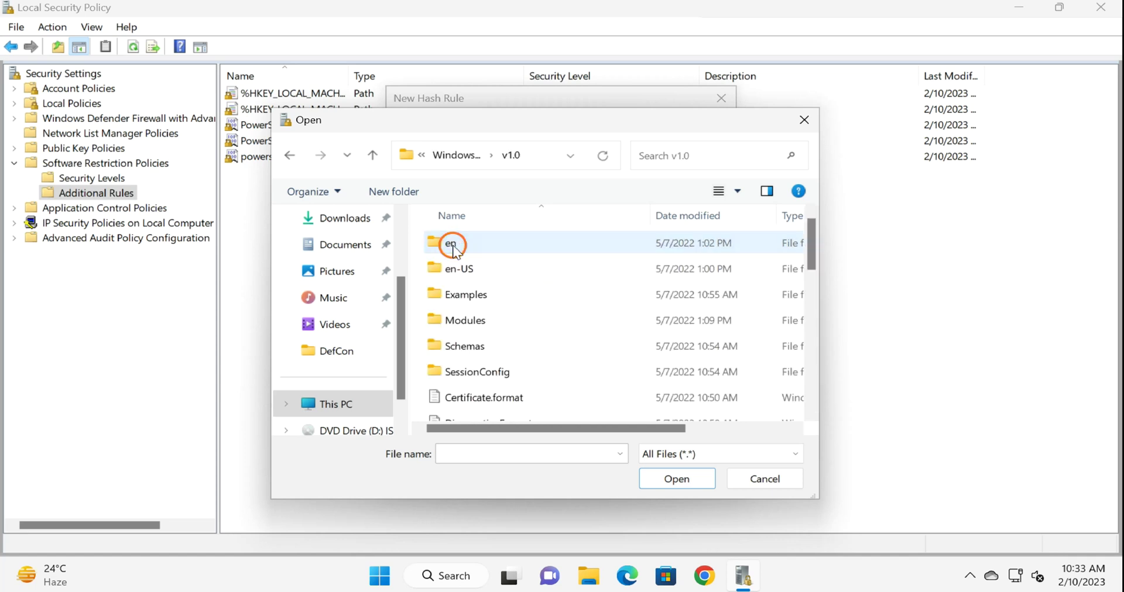
scroll(497, 329, down, 5)
scroll(499, 331, up, 1)
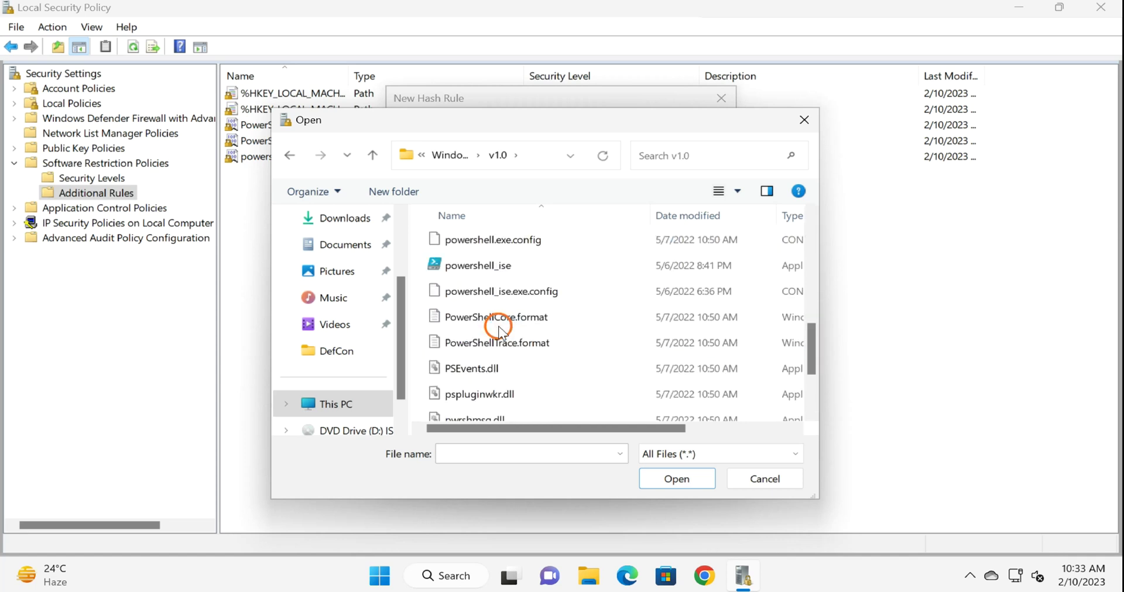
click(484, 273)
Save the second Disallowed powershell_ise hash rule and close Local Security Policy.
click(676, 480)
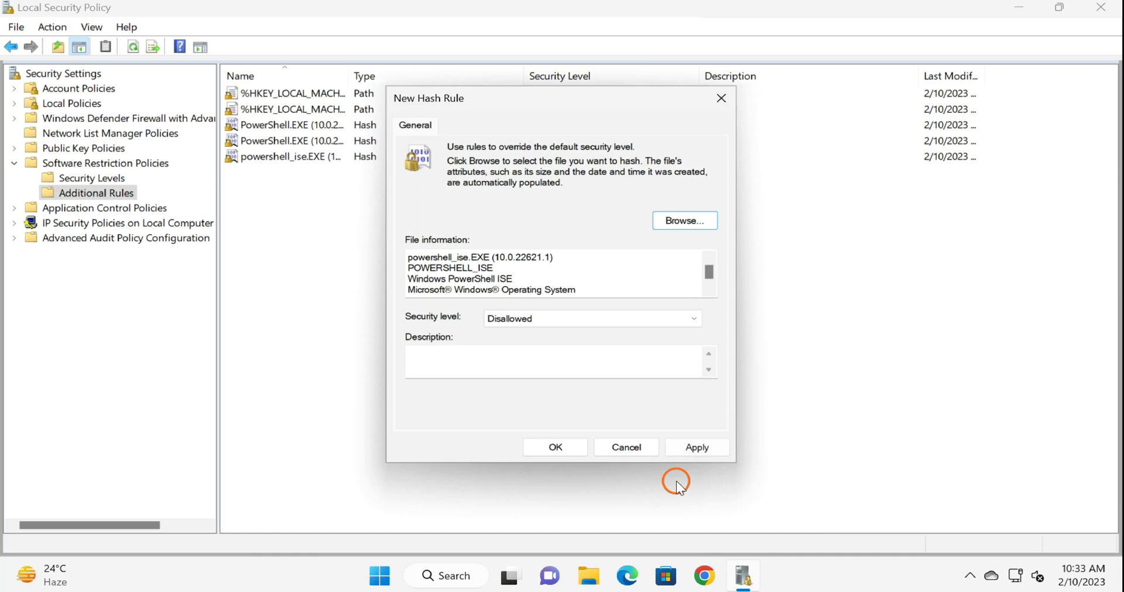
click(695, 447)
click(553, 454)
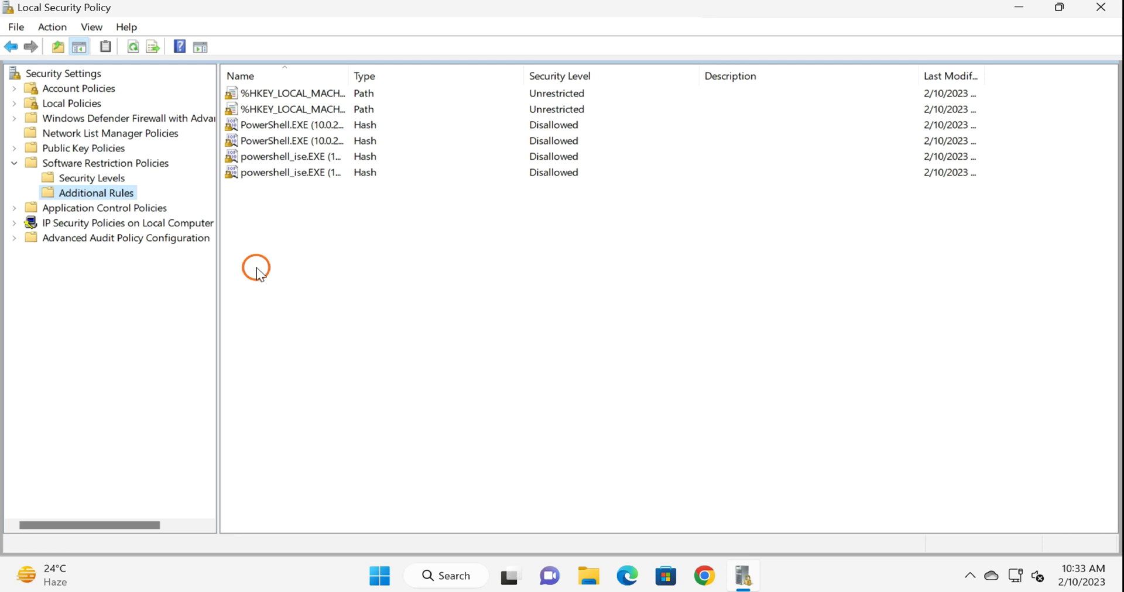
click(1099, 10)
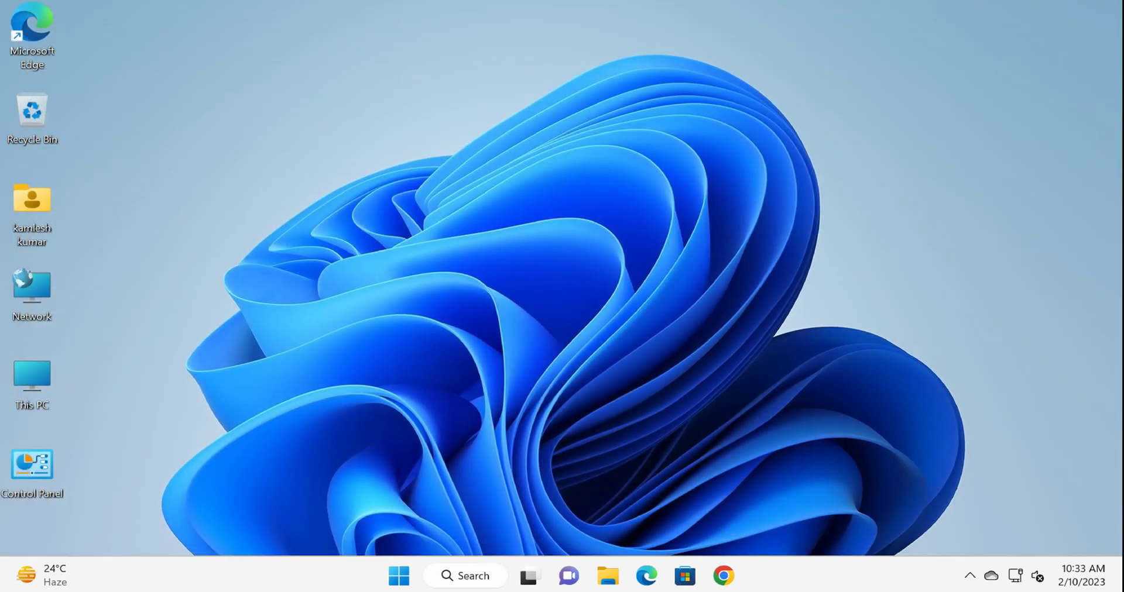
Launch the Local Group Policy Editor from a Start menu search for gpedit.msc.
click(397, 577)
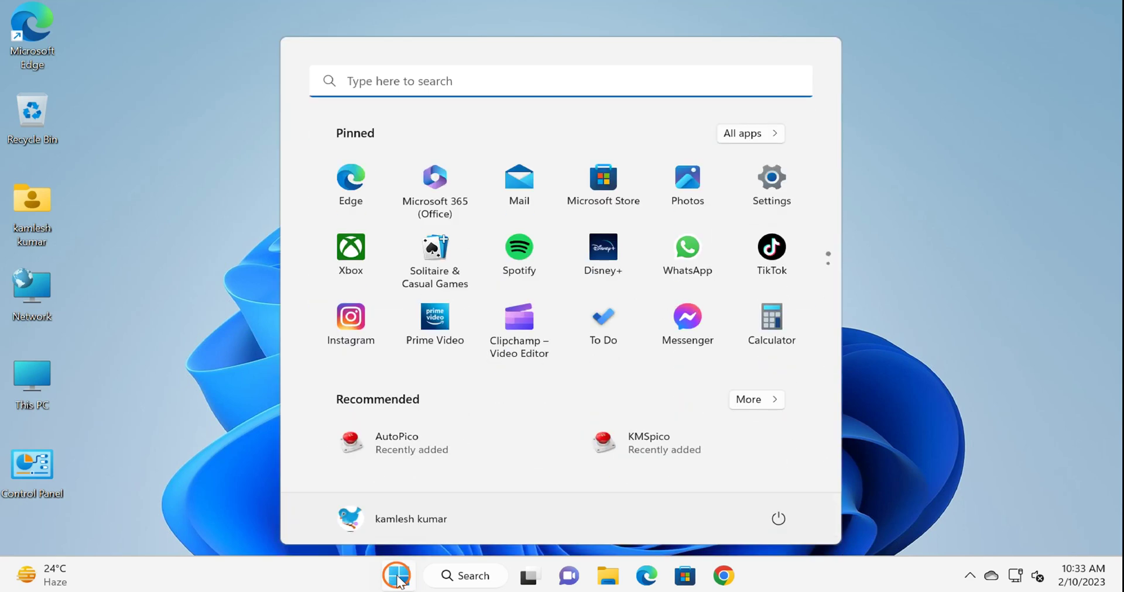
text(gpedi)
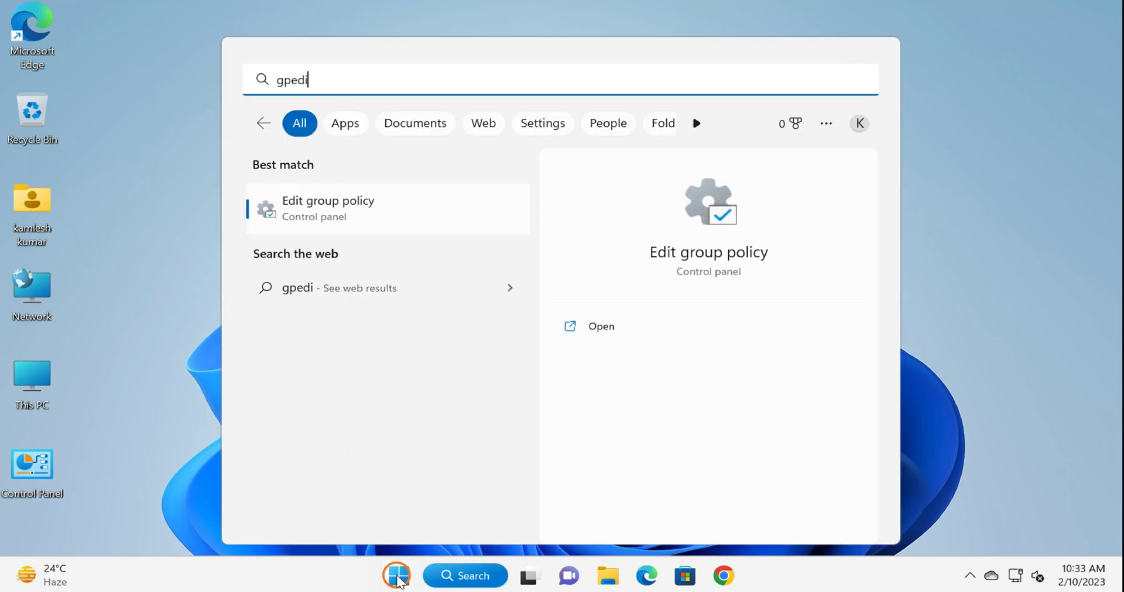
text(t.msc)
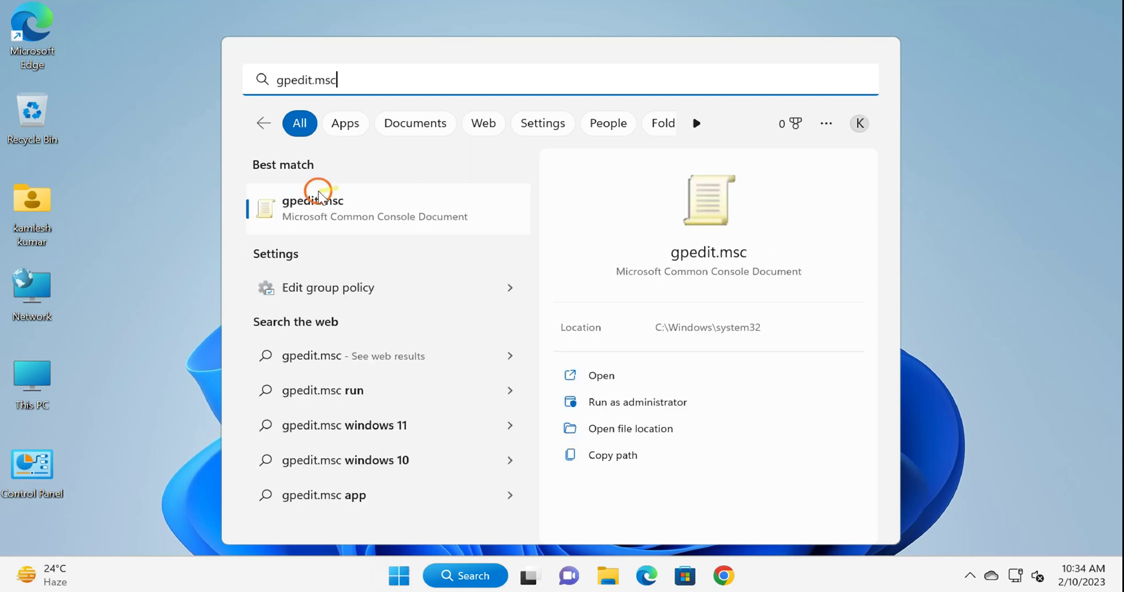
click(350, 296)
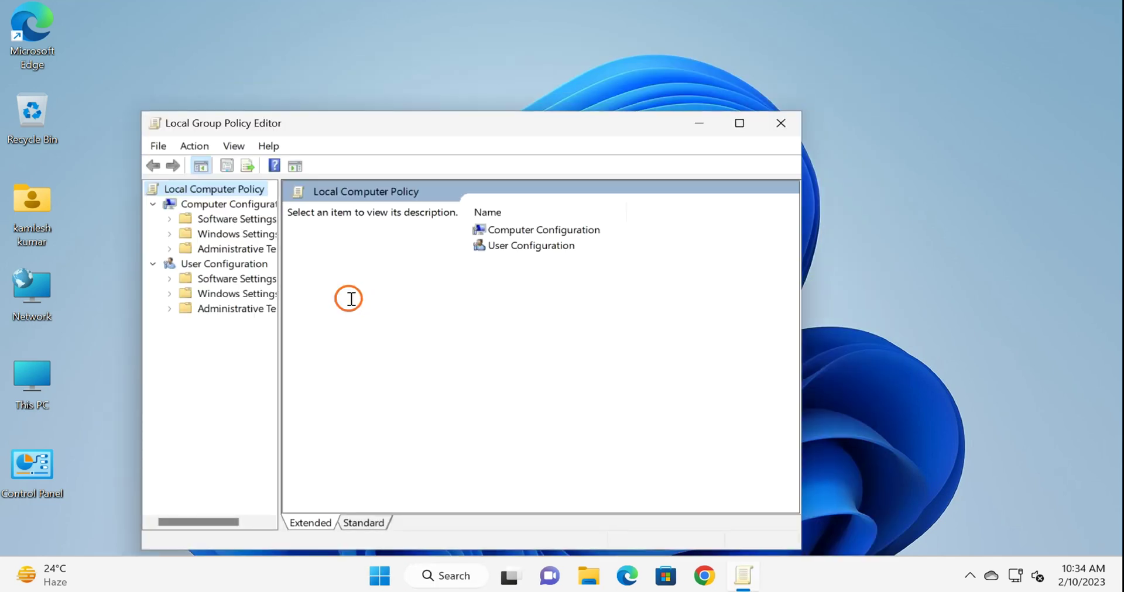
Maximize gpedit, go to User Configuration > Administrative Templates > System, open Don't run specified Windows applications.
click(739, 123)
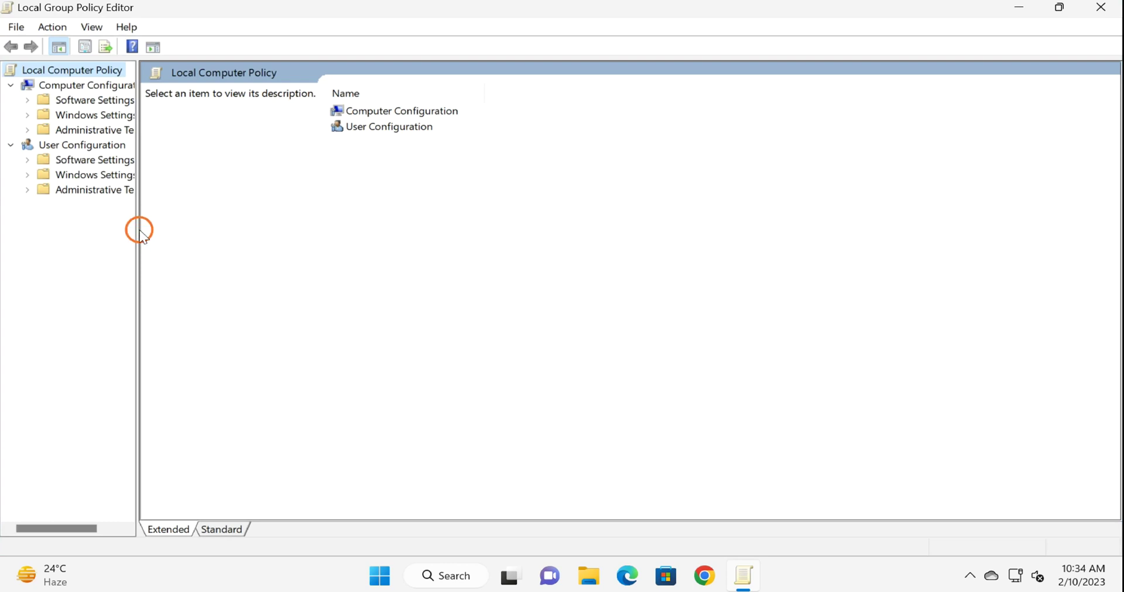
drag(139, 230, 261, 238)
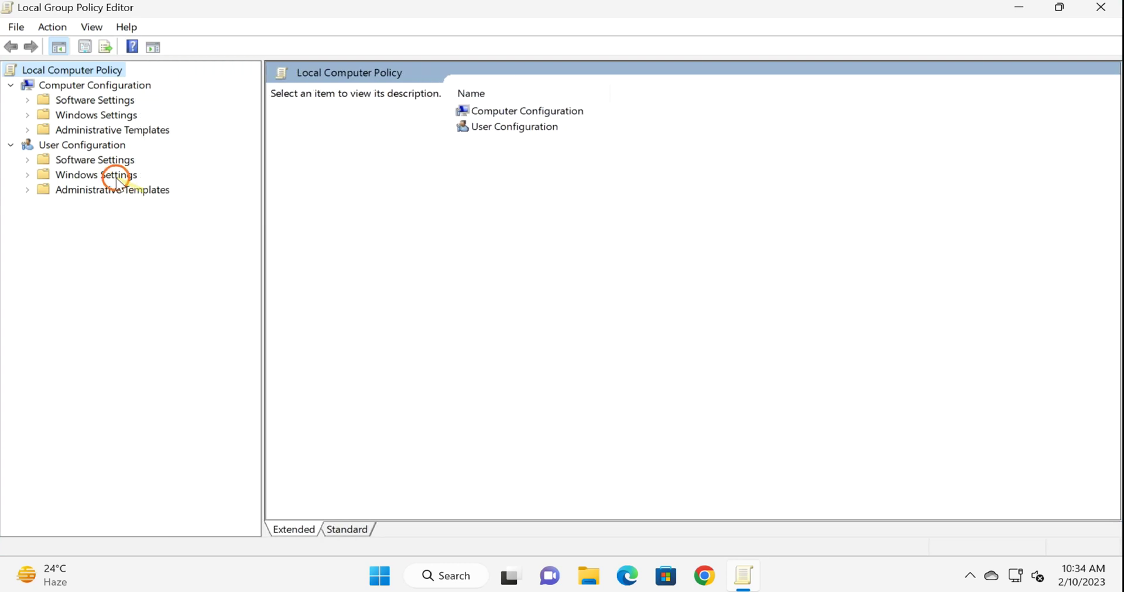
click(80, 146)
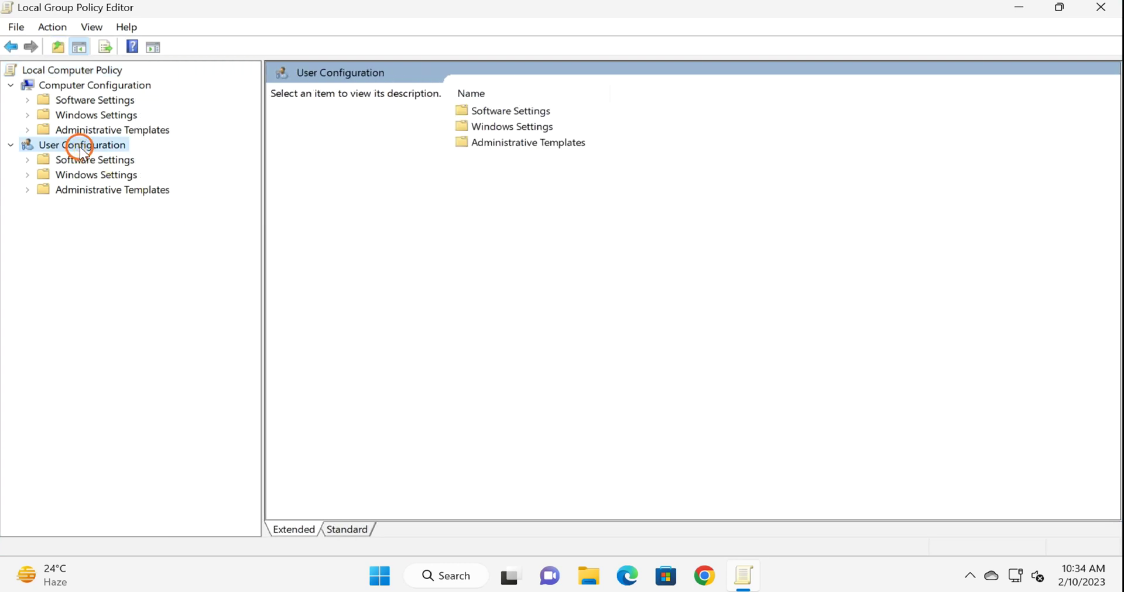
double_click(89, 192)
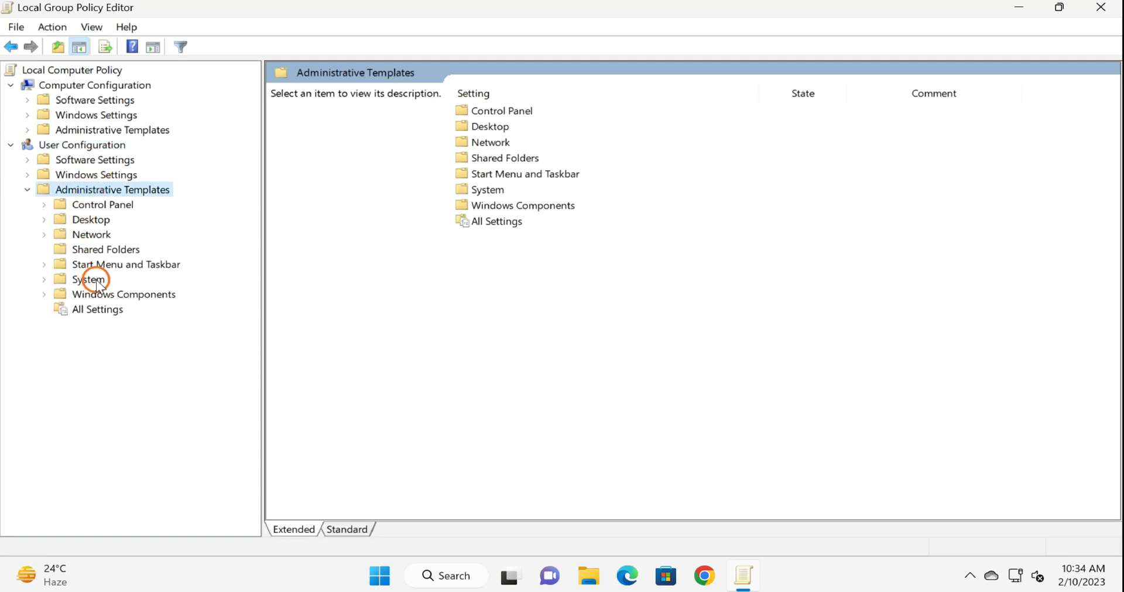
double_click(92, 275)
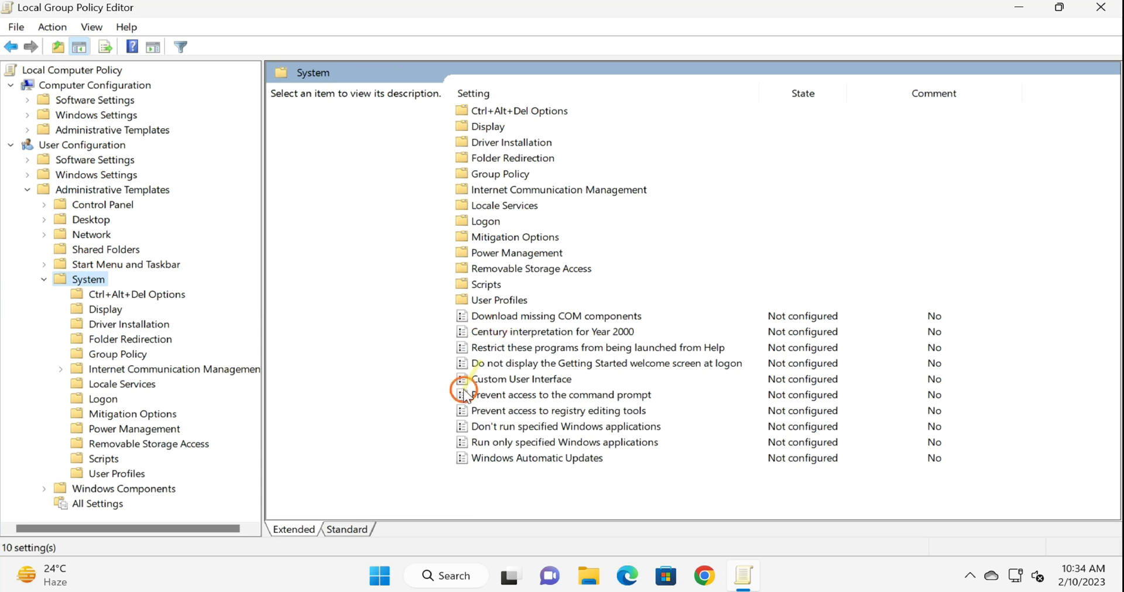
click(348, 530)
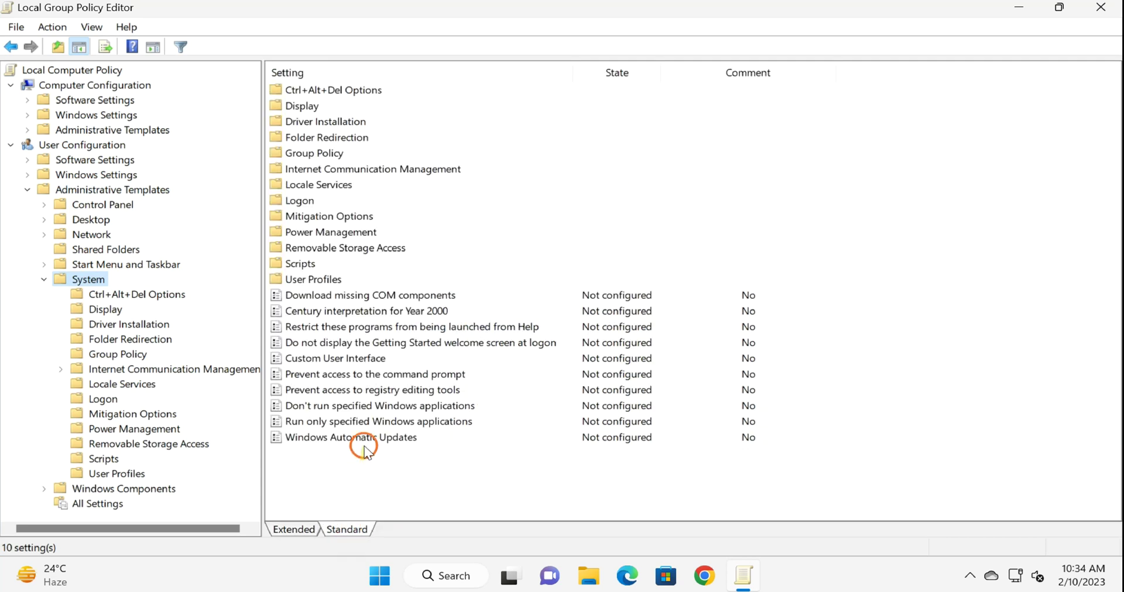
click(365, 409)
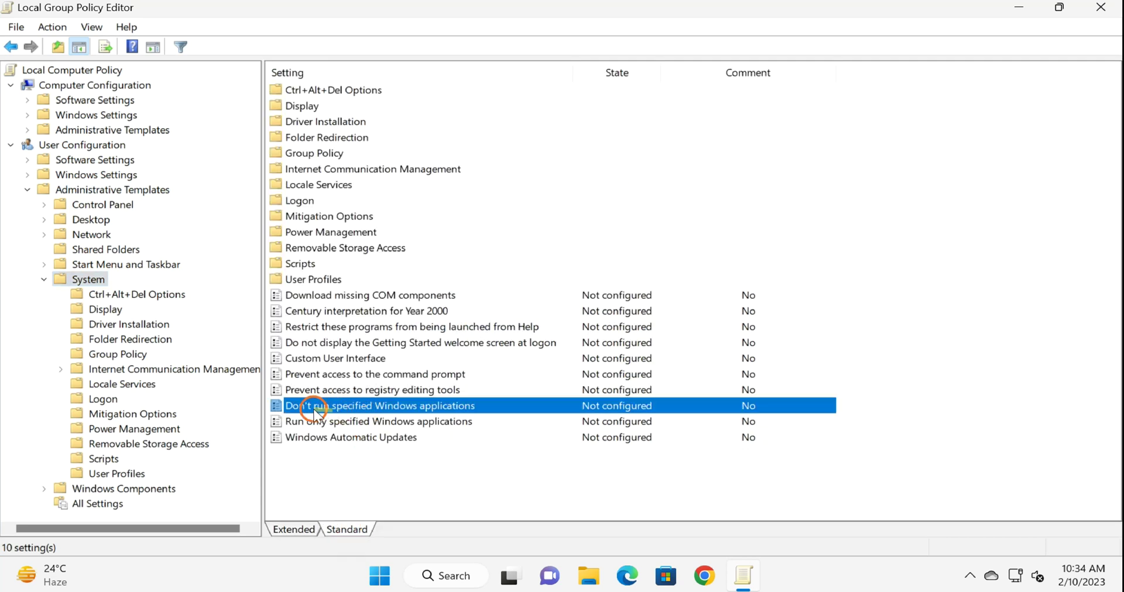
double_click(414, 409)
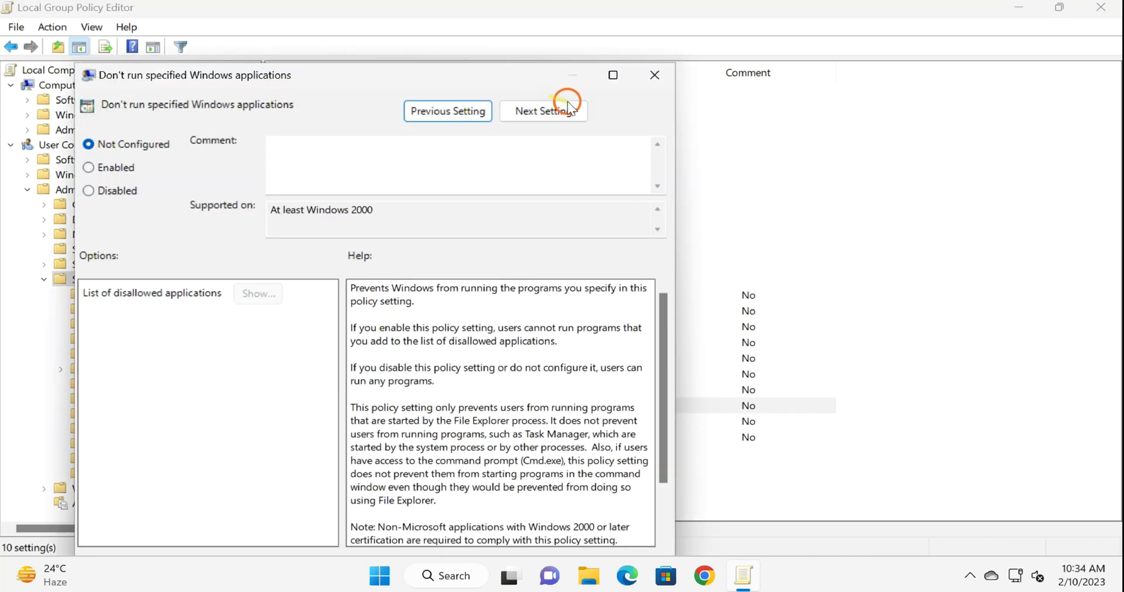
Enable 'Don't run specified Windows applications' in the maximized dialog and open its disallowed applications list.
click(613, 75)
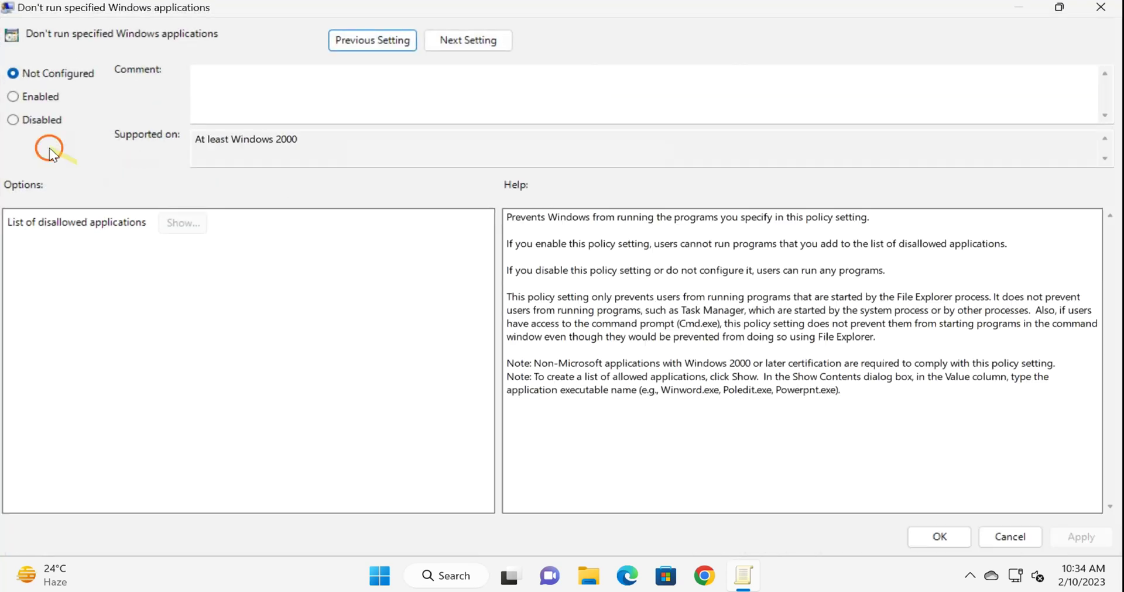
click(40, 103)
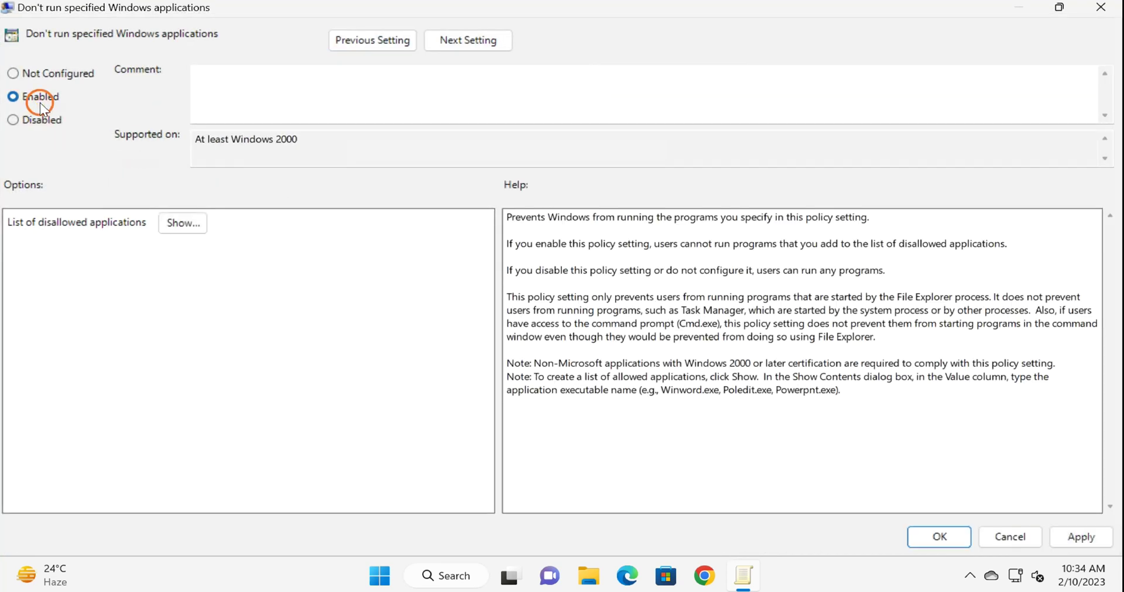
click(186, 228)
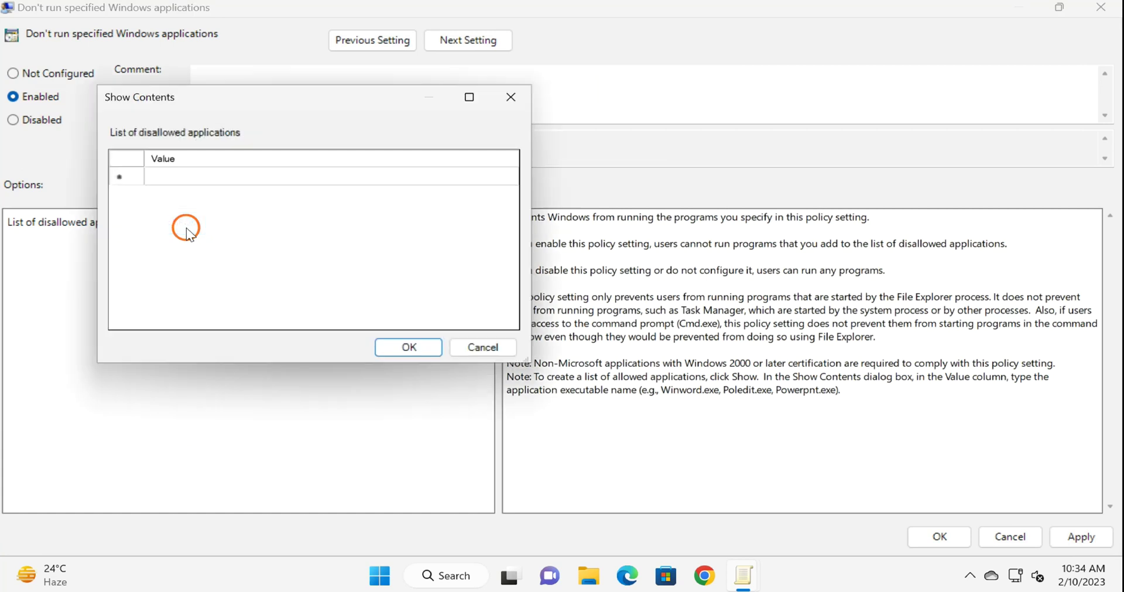
Add powershell.exe, powershell_ise.exe and pwsh.exe as disallowed applications and confirm the list.
click(175, 182)
click(173, 178)
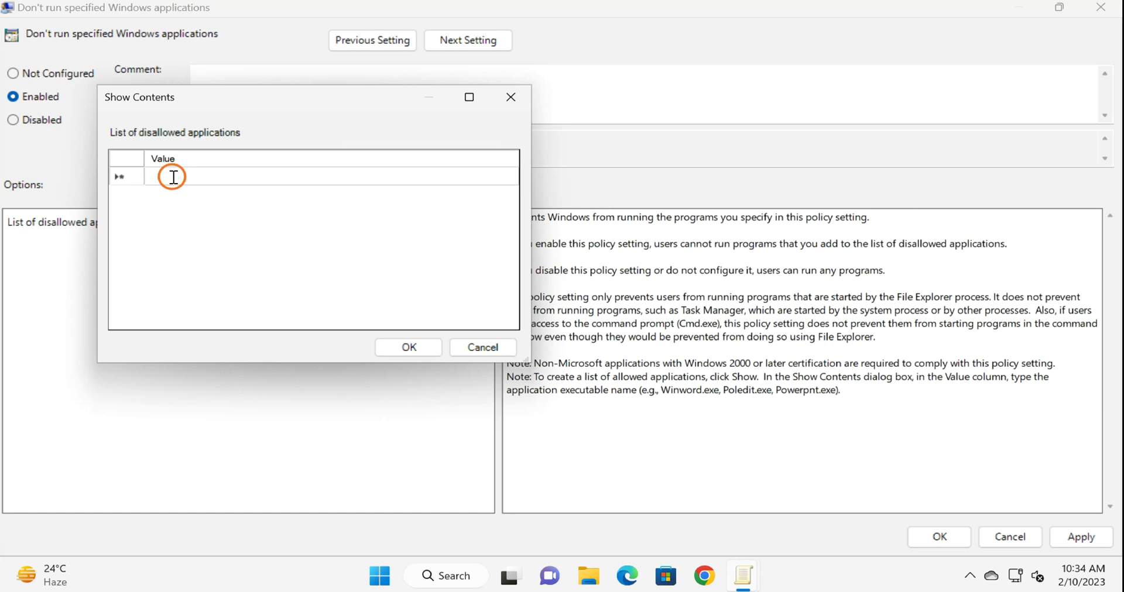
text(pow)
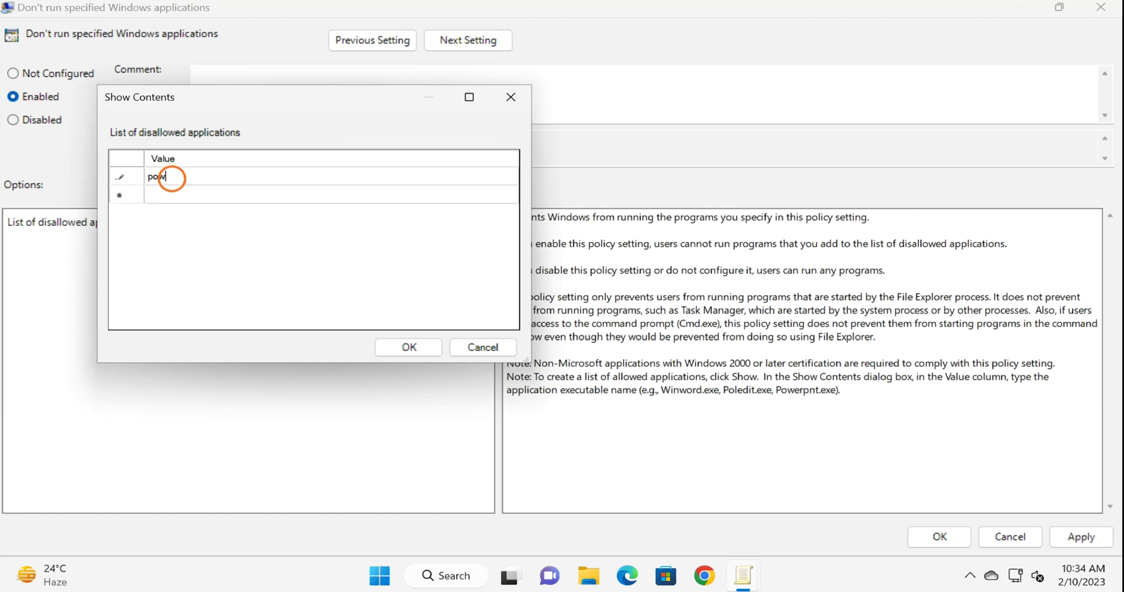
text(ershell.exe)
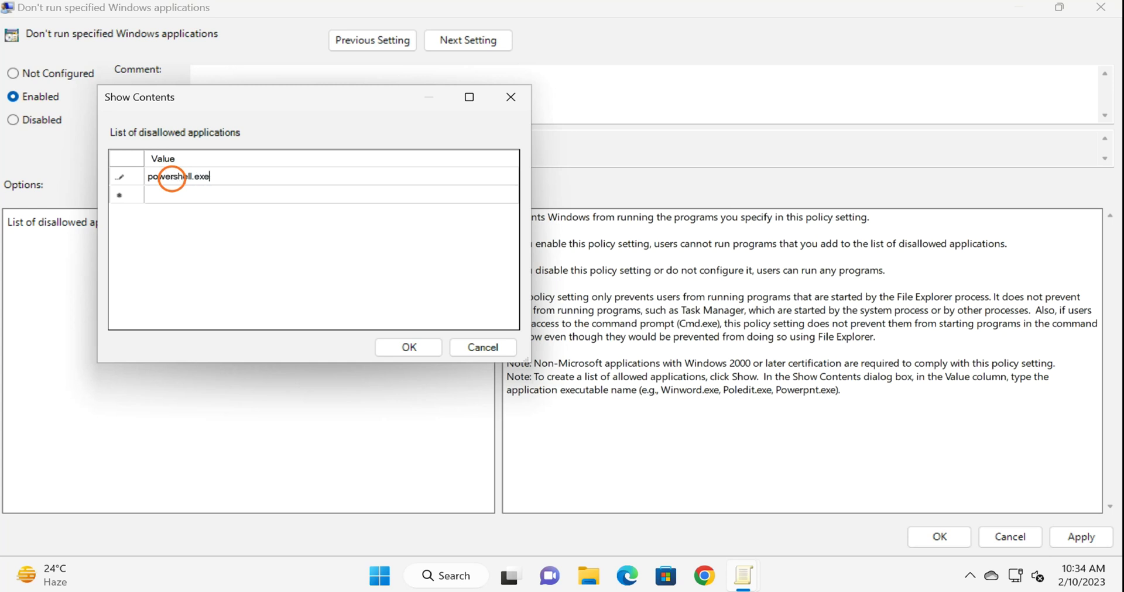
click(169, 197)
click(170, 195)
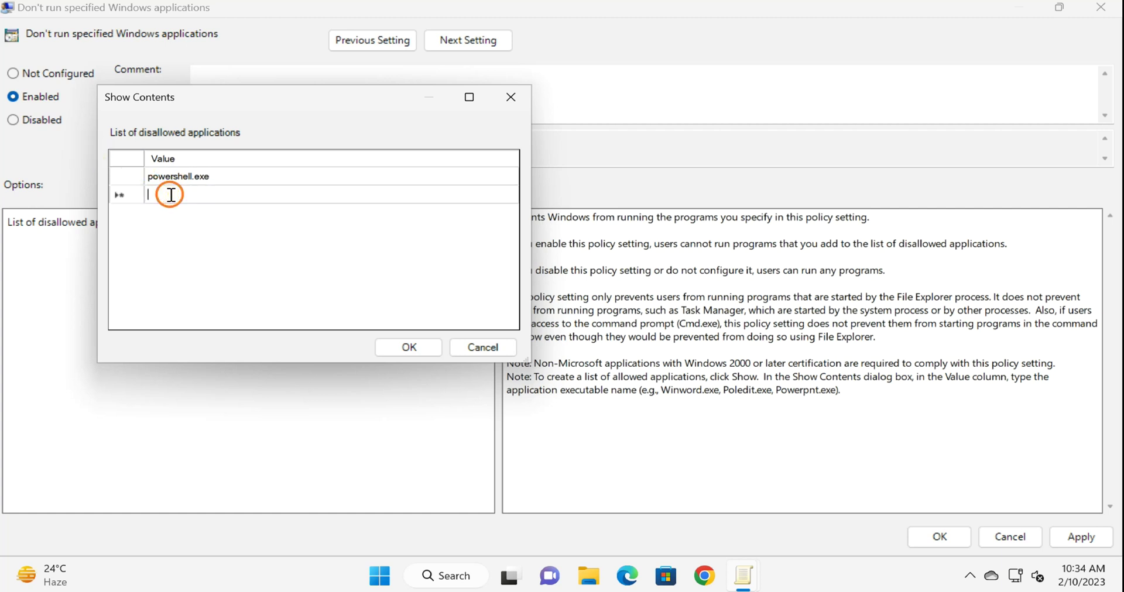
text(po)
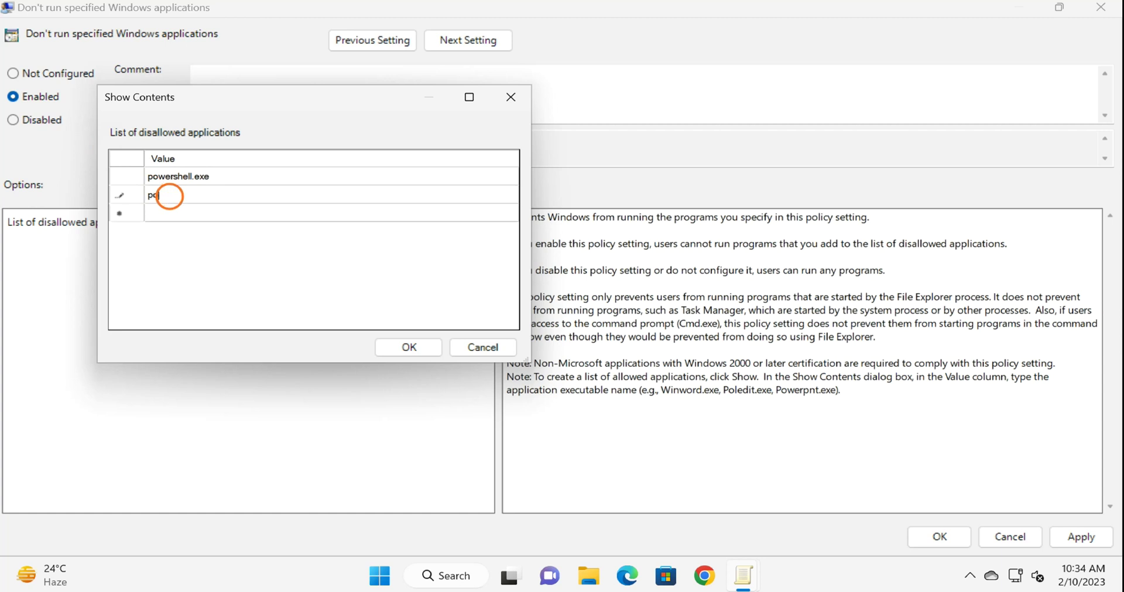
text(wershell_ise.exe)
click(176, 213)
click(191, 214)
text(pws)
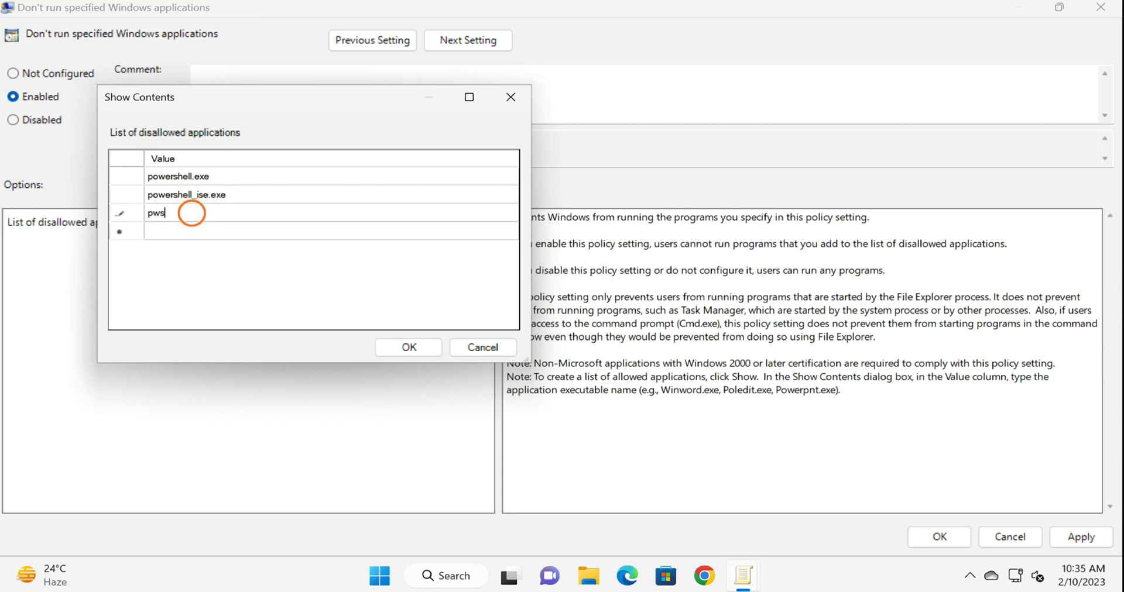
text(h.exe)
click(421, 350)
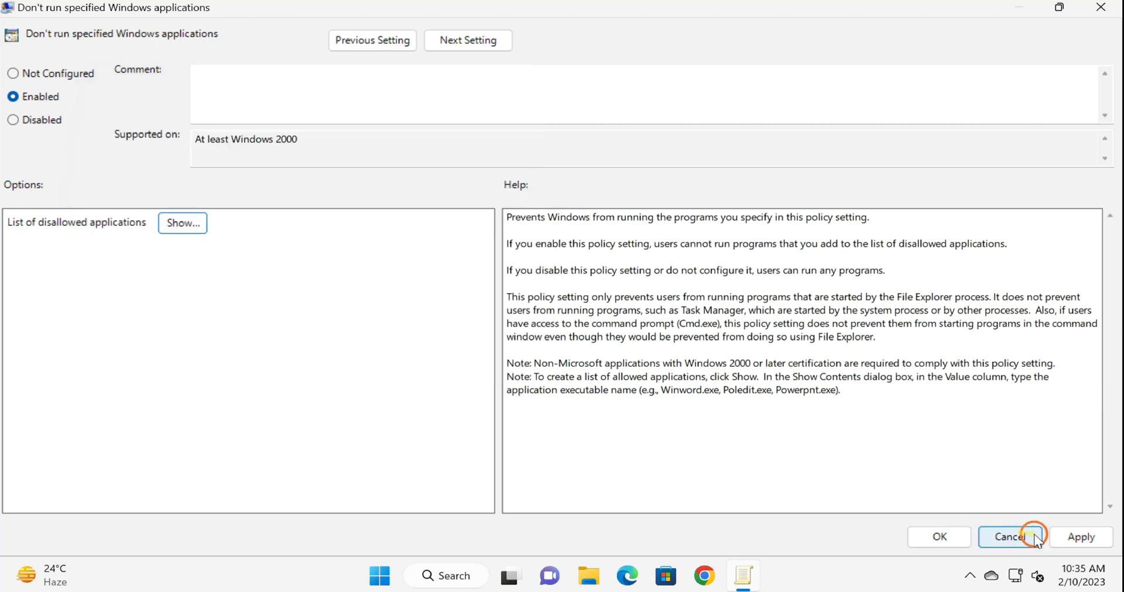
Apply and confirm the enabled policy, then close the Local Group Policy Editor.
click(1077, 537)
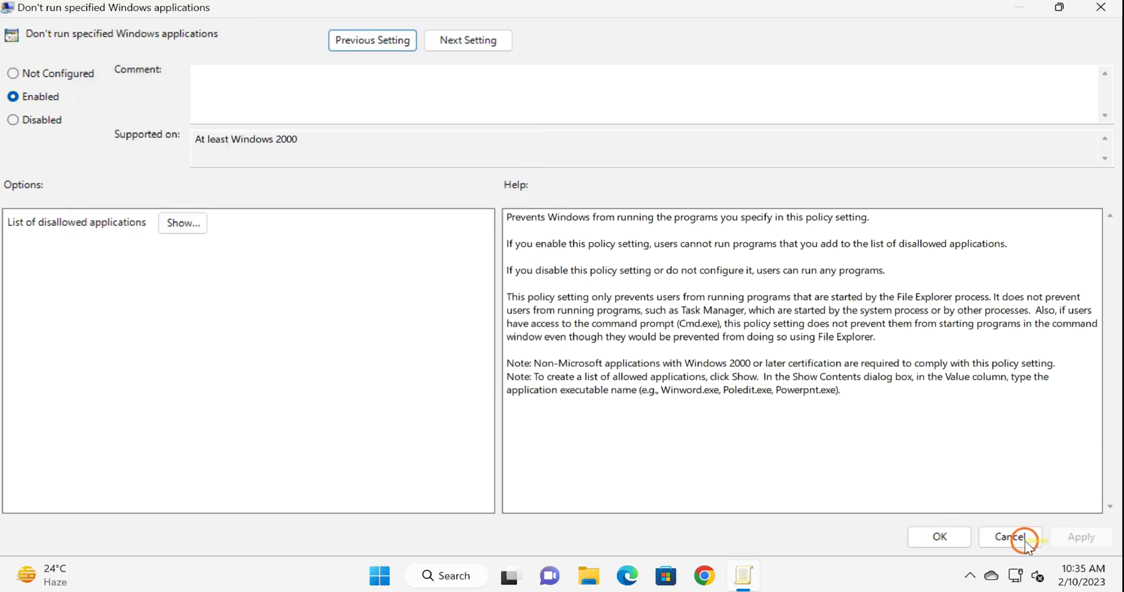
click(948, 536)
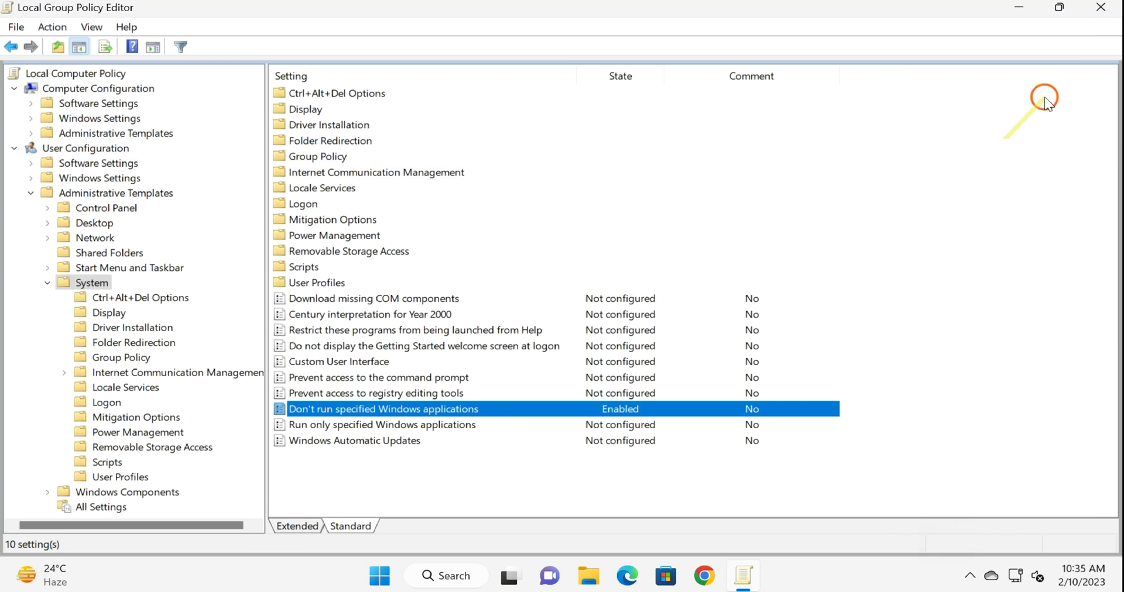
click(1100, 8)
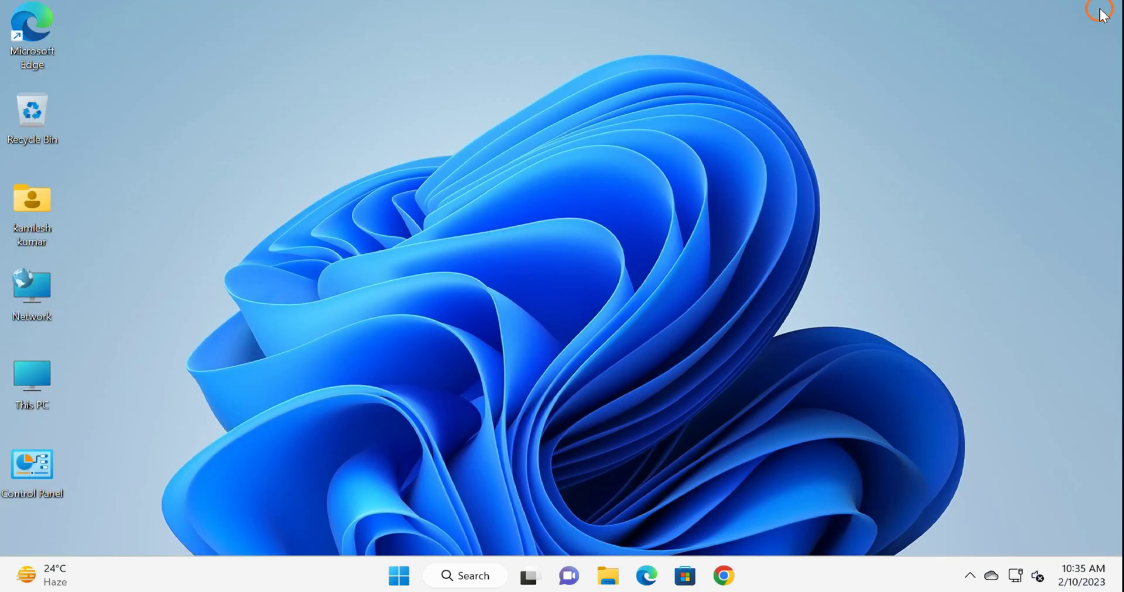
click(401, 575)
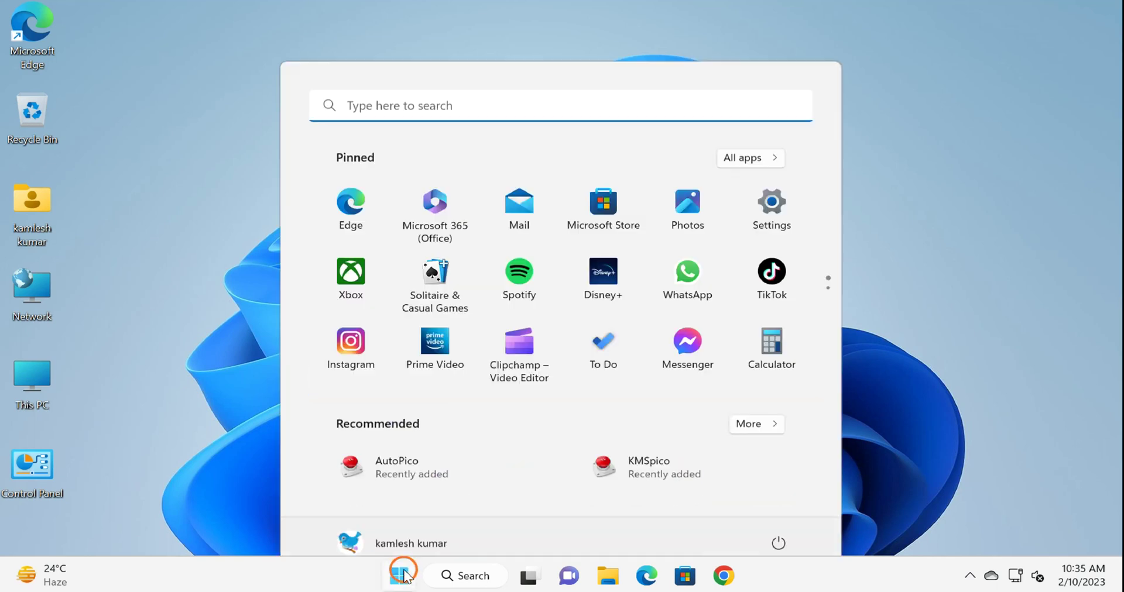
text(powe)
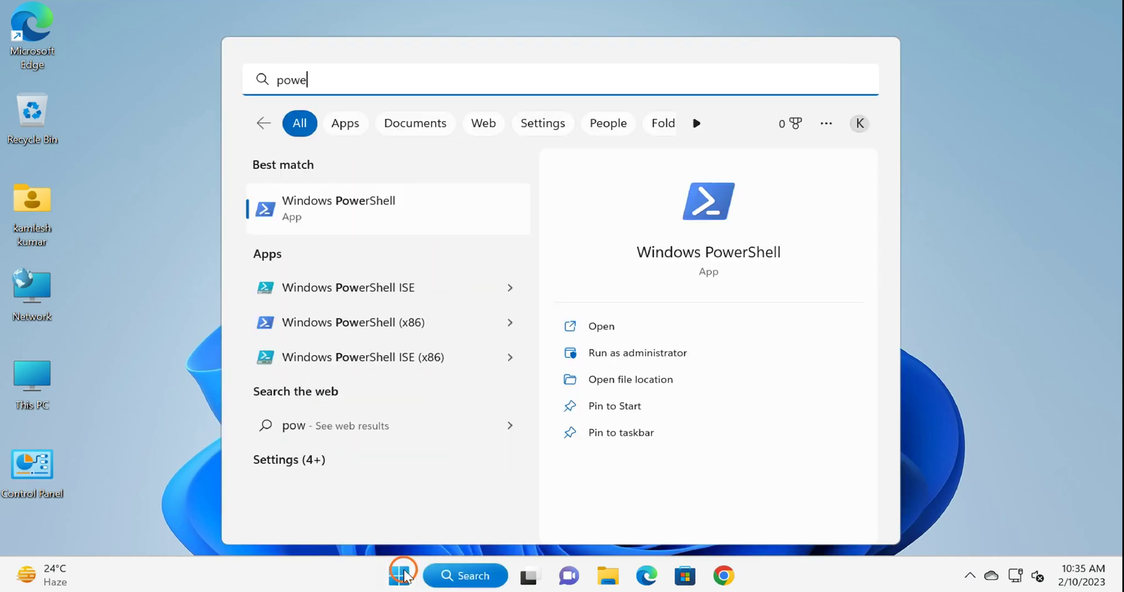
text(rshell)
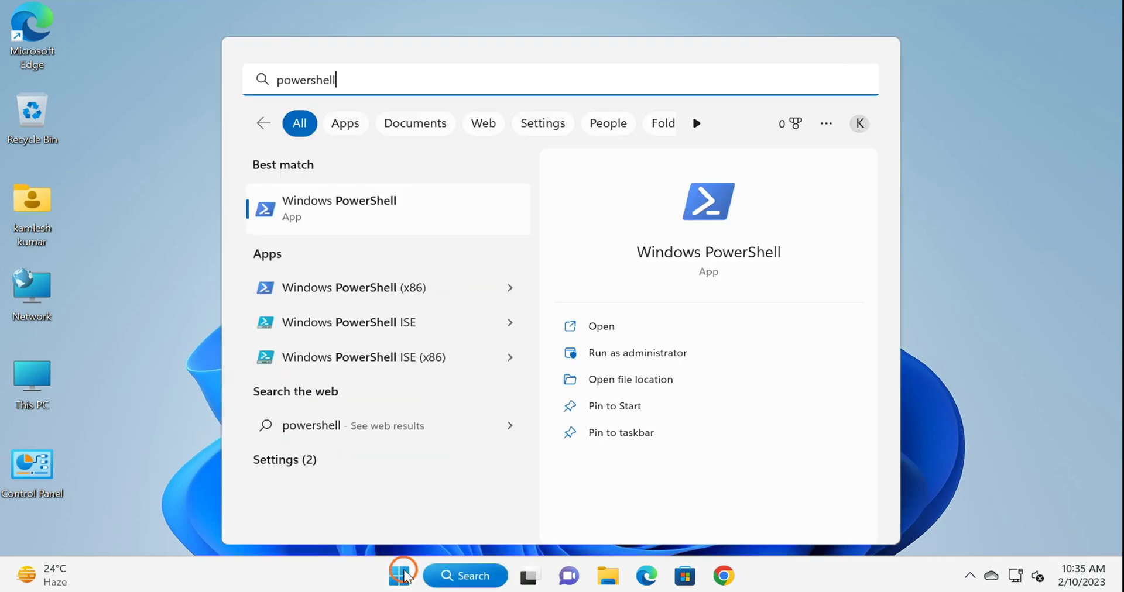
click(344, 222)
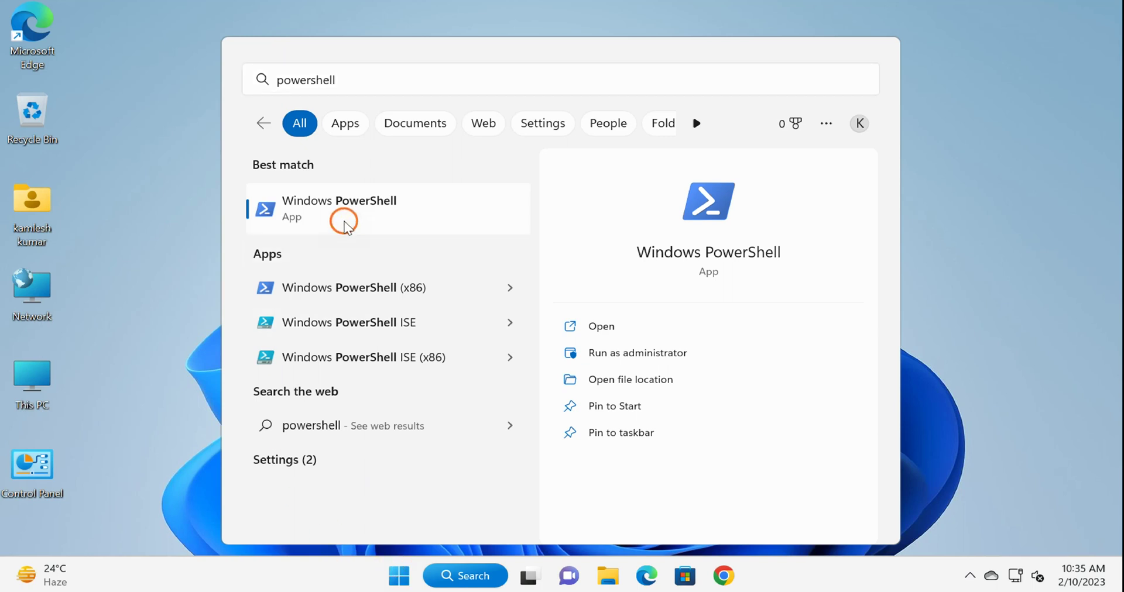
click(125, 294)
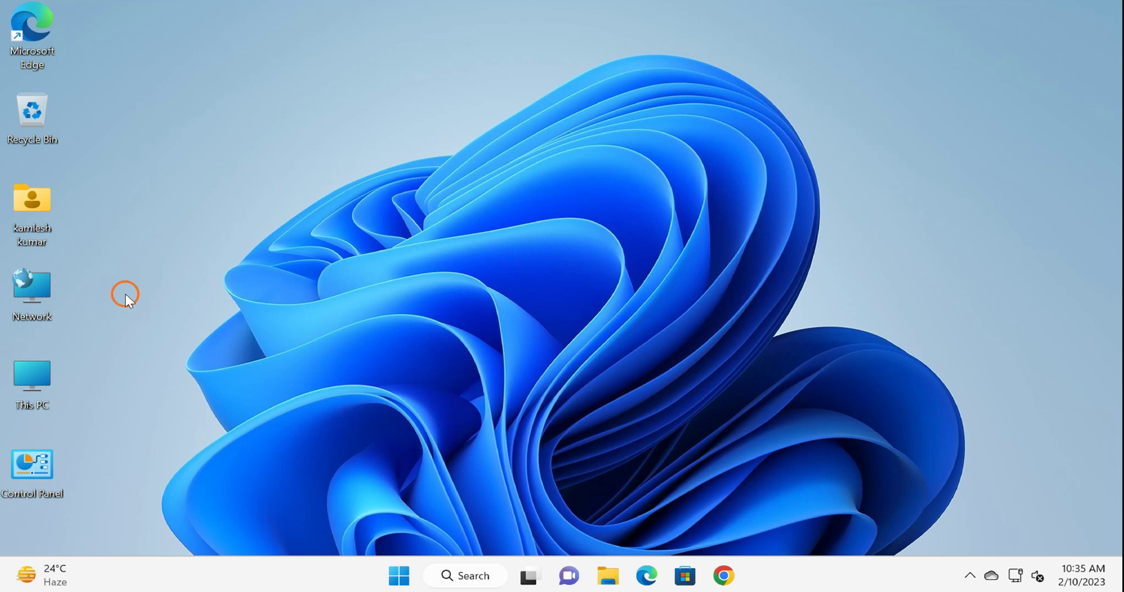
Run 'powershell' from the Run box to trigger the Restrictions error.
key(super+r)
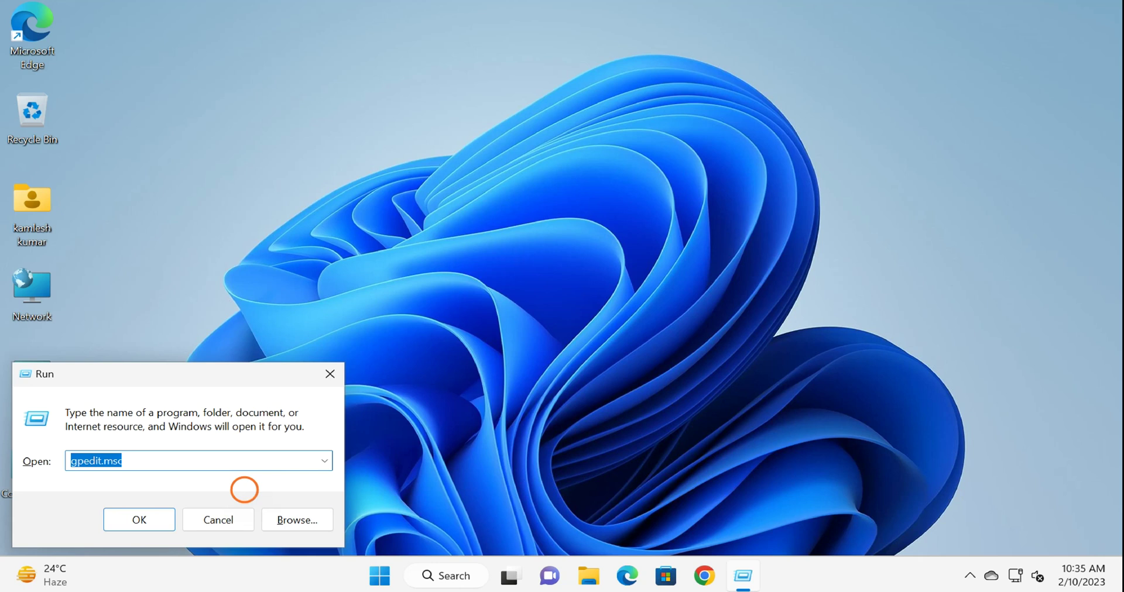
text(powersh)
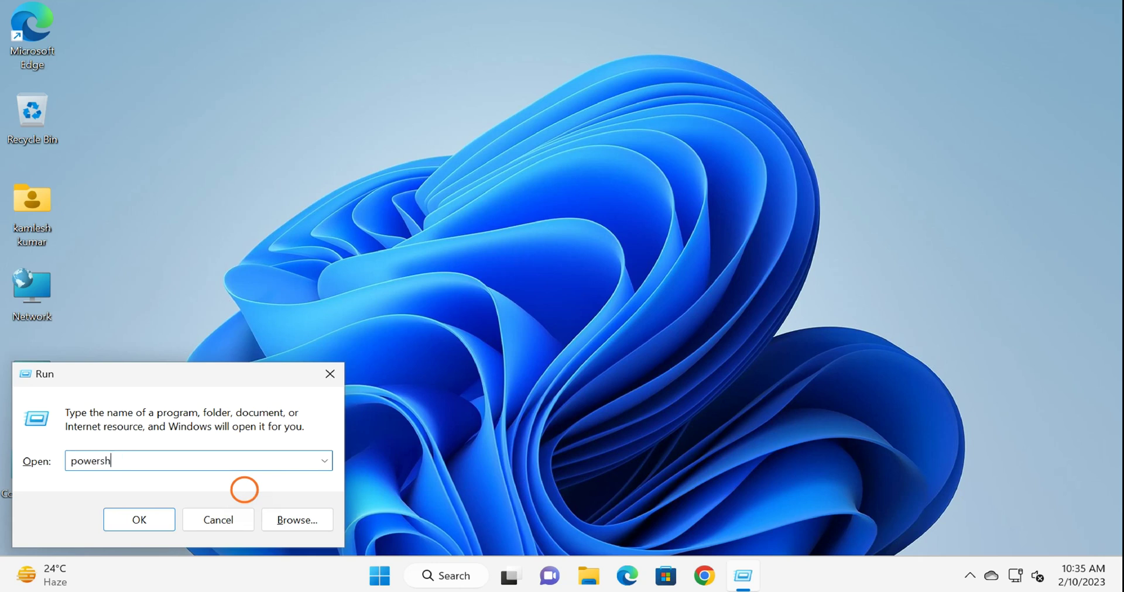
text(ell)
click(138, 521)
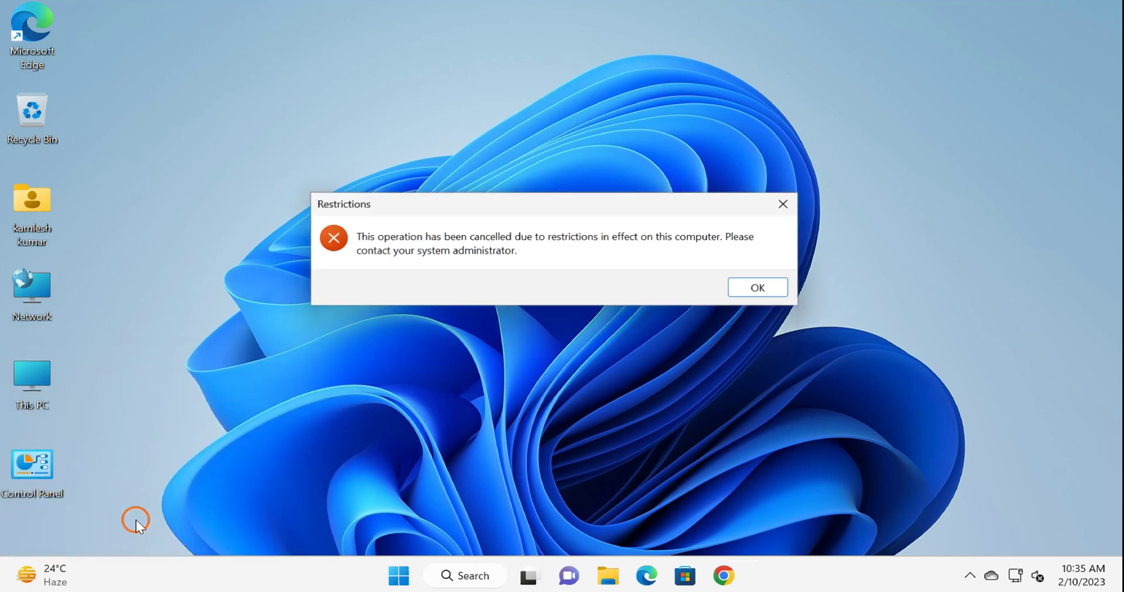